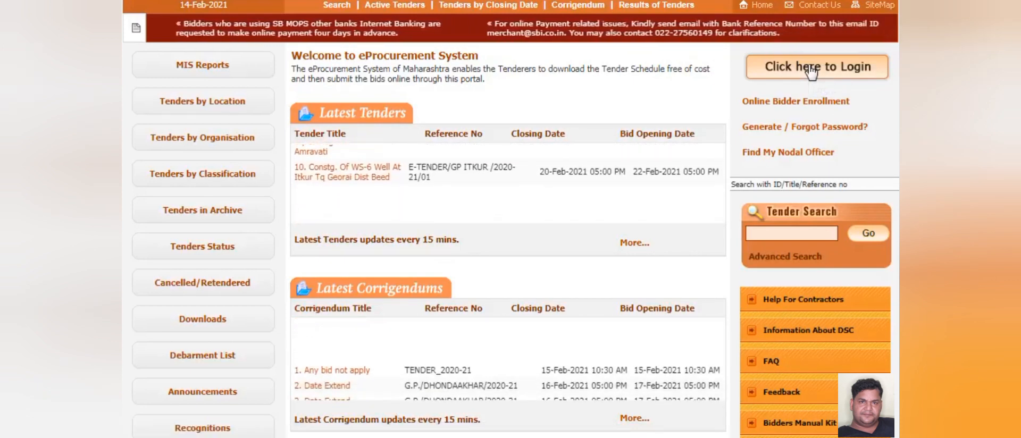
- Log in to the portal with the saved login ID, account password and displayed captcha text
click(811, 72)
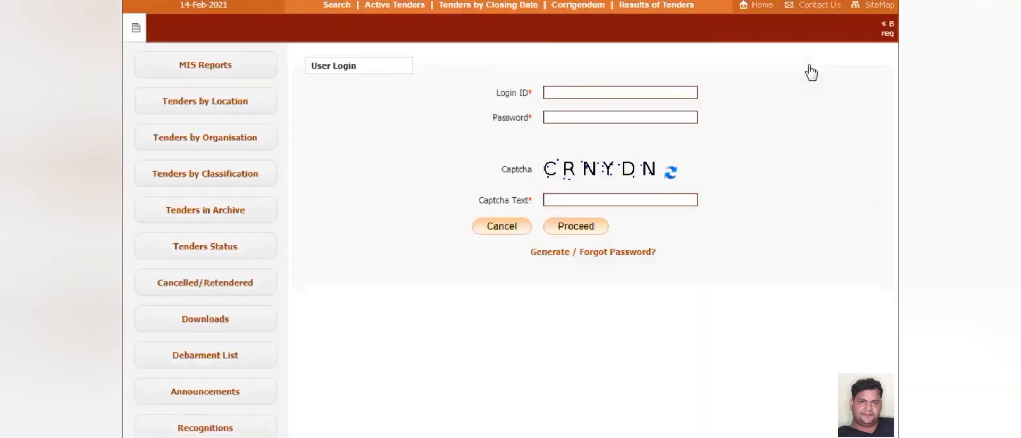
click(596, 93)
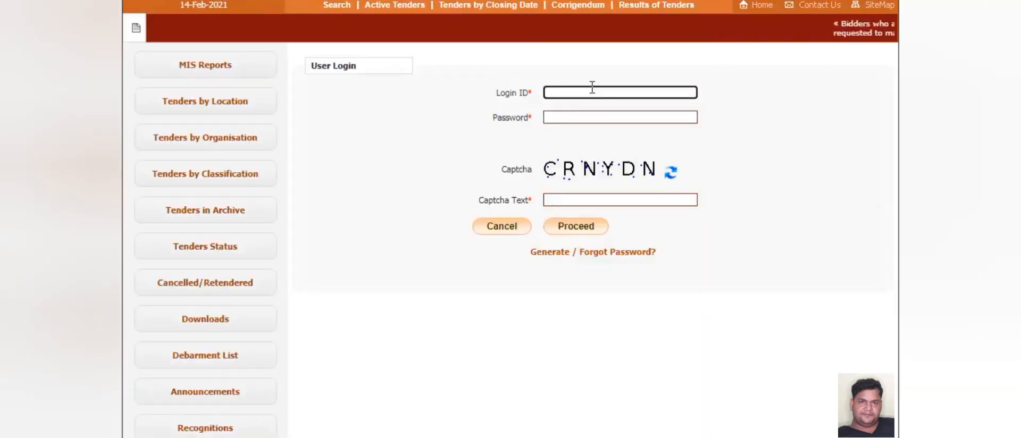
key(ctrl+v)
click(575, 115)
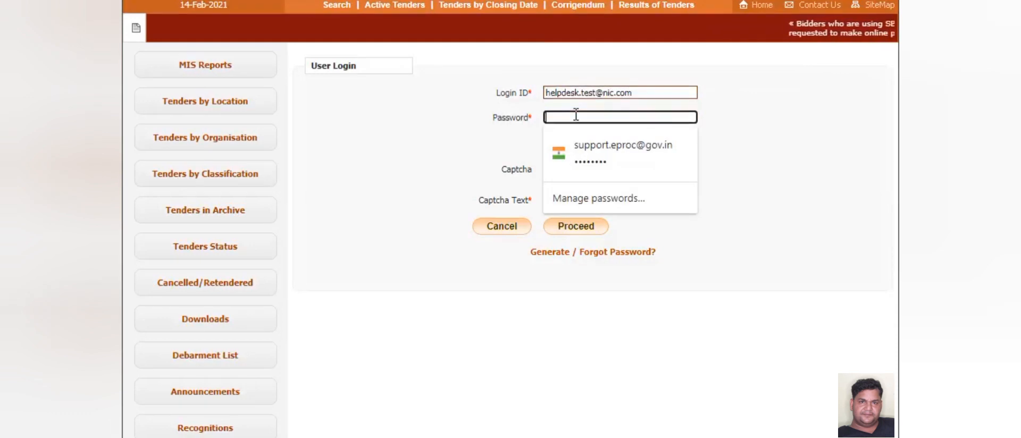
text(********)
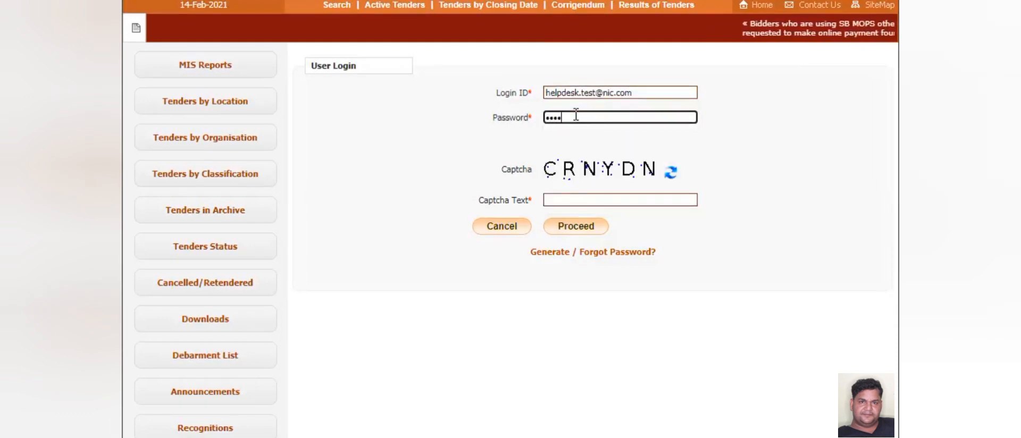
click(564, 199)
text(CR)
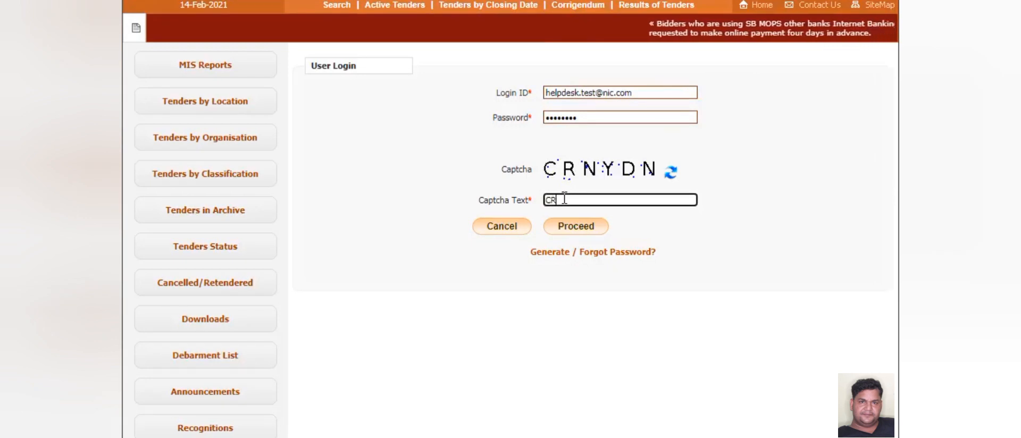
text(N)
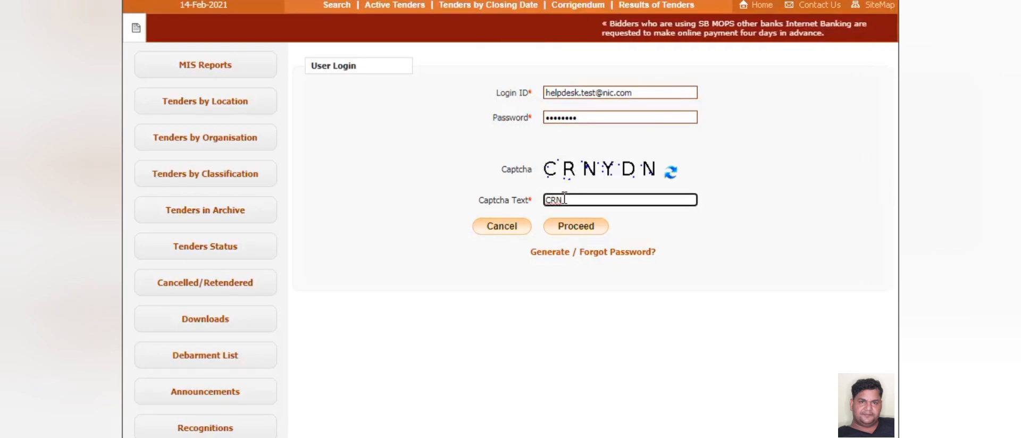
text(YdN)
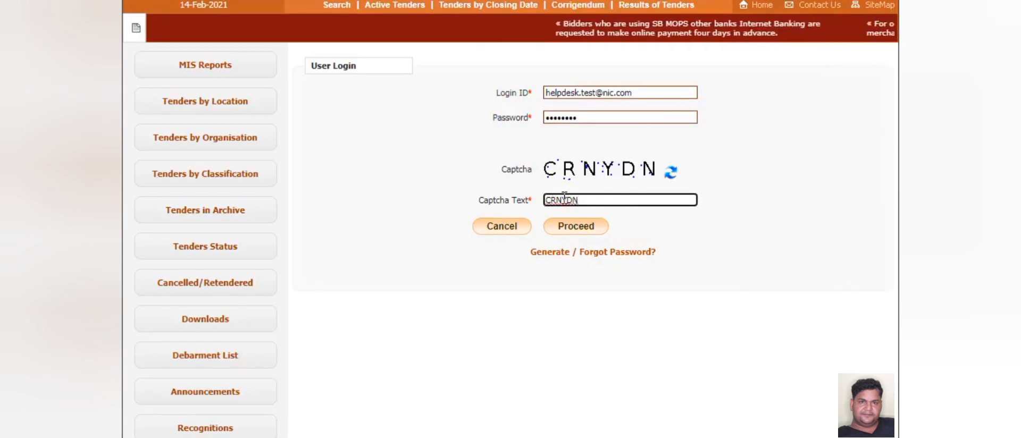
click(576, 226)
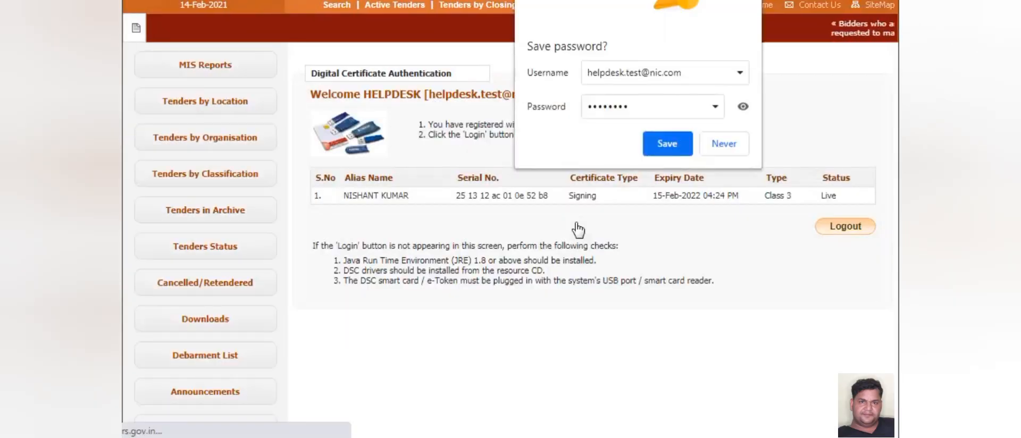
- Choose Never on Chrome's offer to save the login password
click(724, 144)
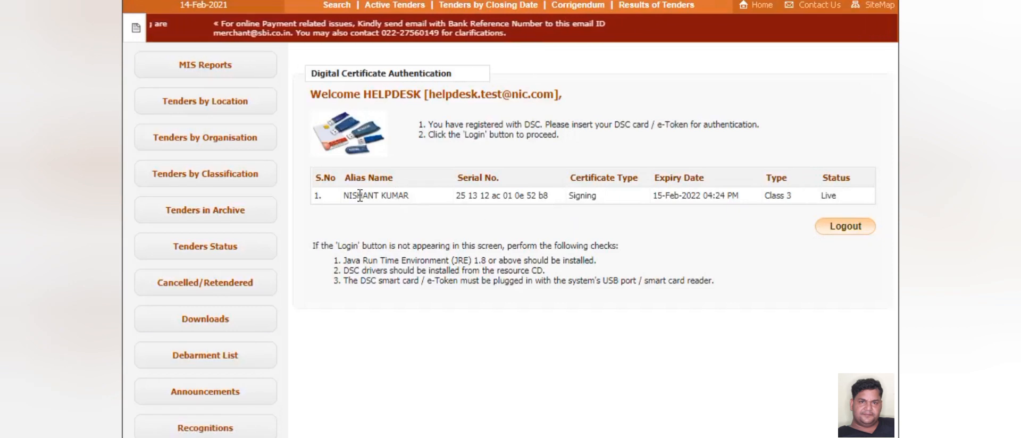
- Highlight the certificate holder's Alias Name in the certificate table, then clear the highlight
drag(357, 195, 439, 196)
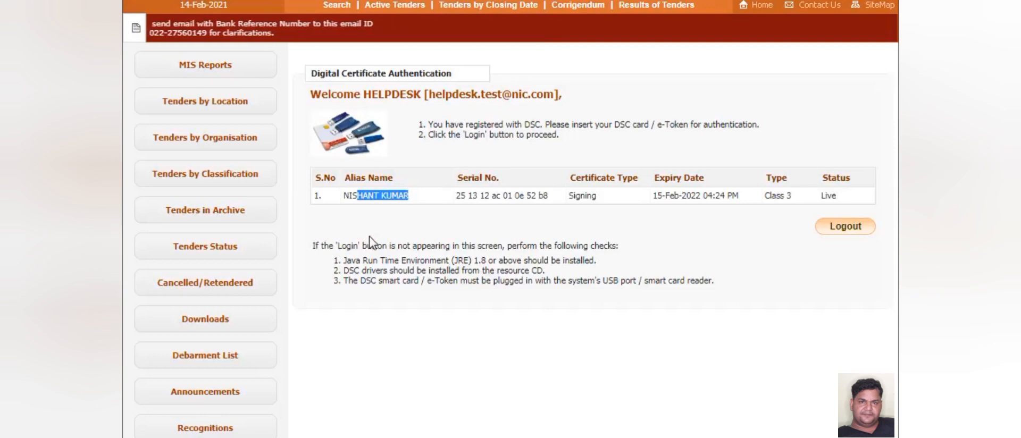
drag(313, 212, 346, 227)
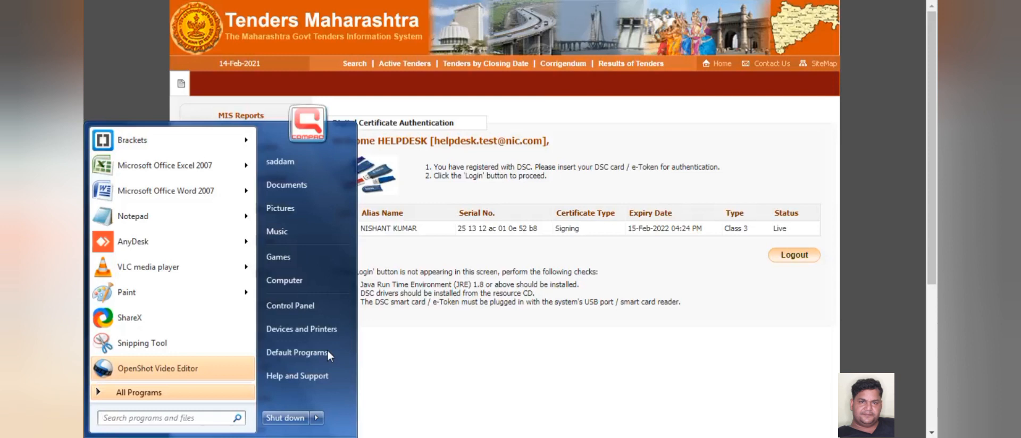
- Run appwiz.cpl from the Start menu search to open Programs and Features
text(a)
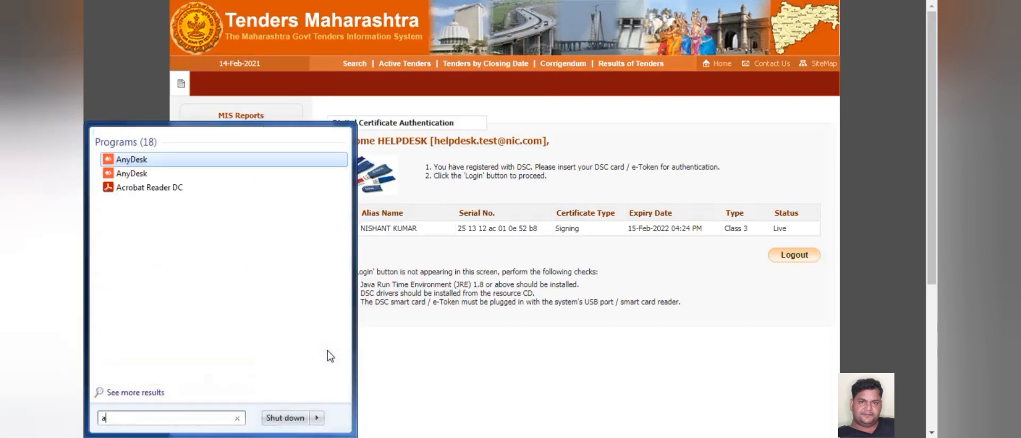
key(BackSpace)
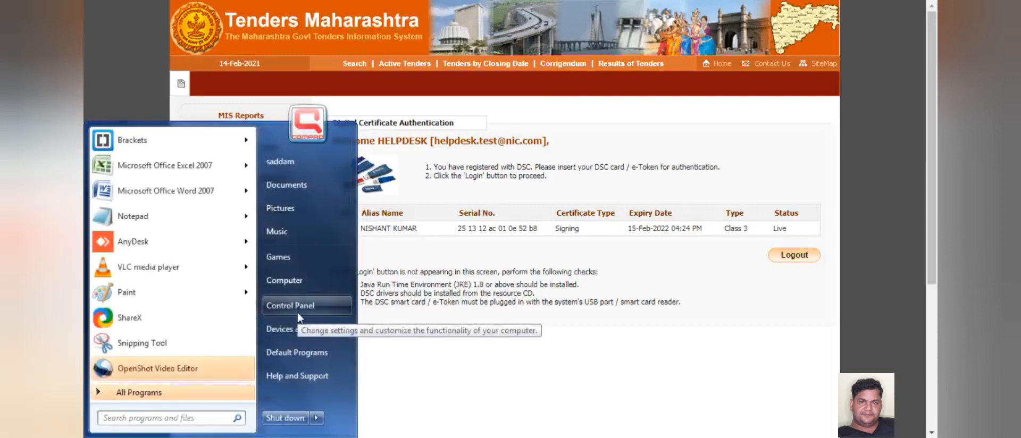
text(appwiz.cpl)
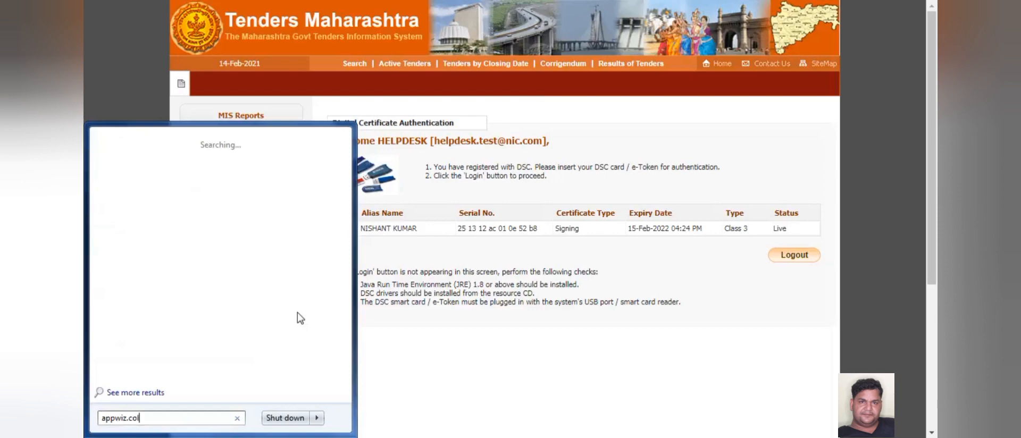
key(BackSpace)
key(BackSpace)
text(pl)
key(Return)
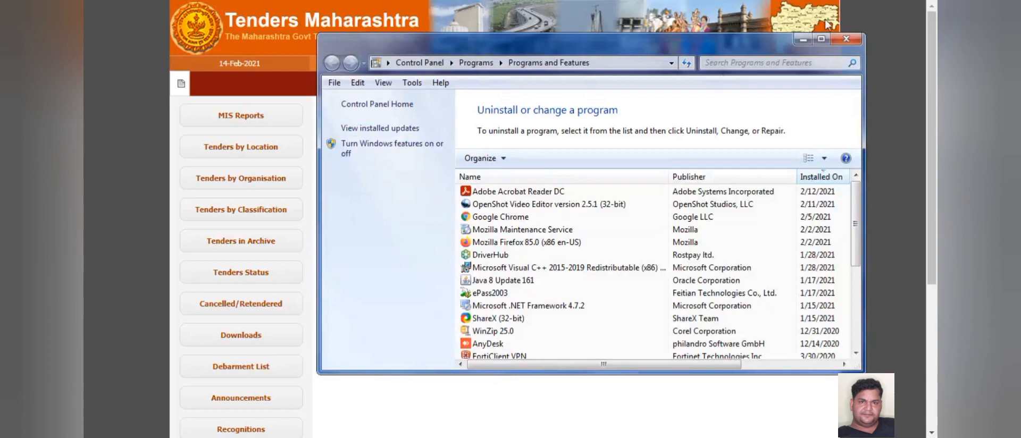
- Maximize Programs and Features and select the Java 8 Update 161 entry
click(820, 39)
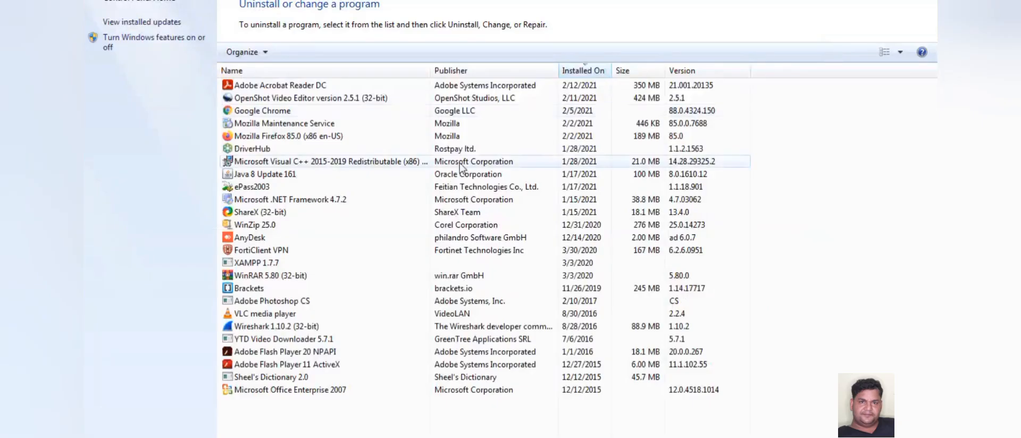
click(317, 175)
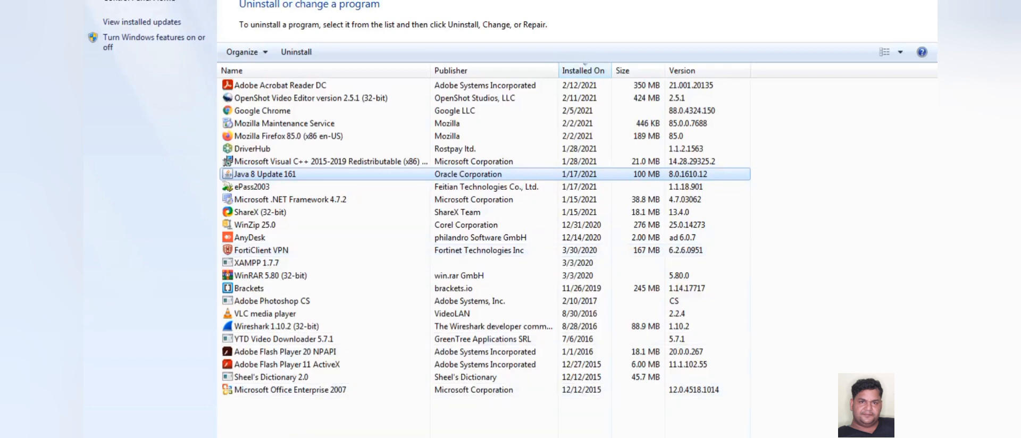
- Search the Start menu for 'java' and launch Configure Java
mouse_move(170, 382)
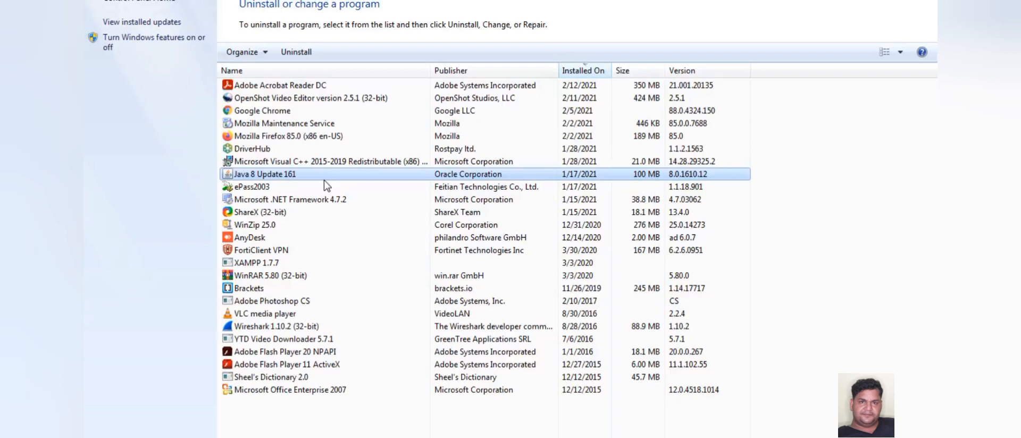
key(super)
text(java)
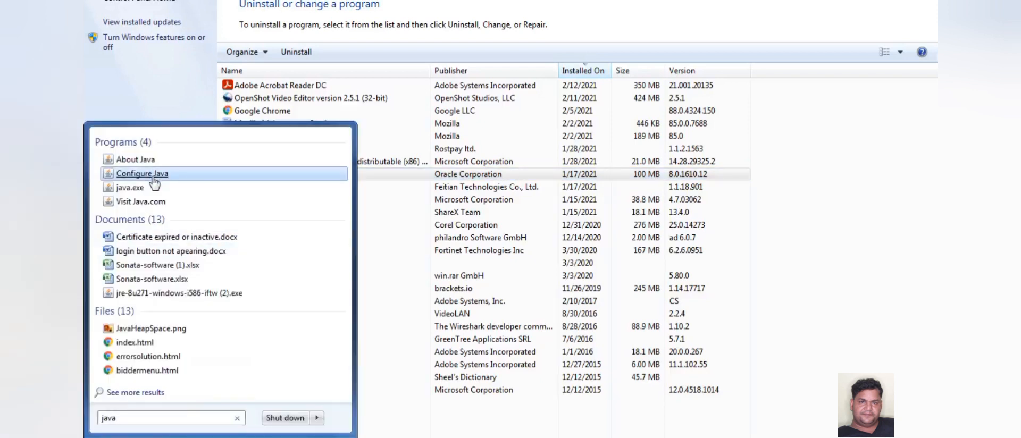
click(142, 174)
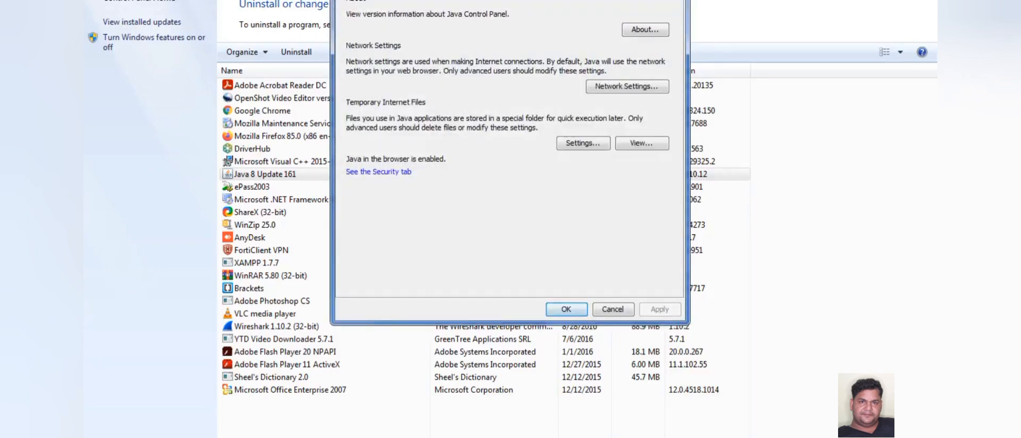
- Drag the Java Control Panel fully into view and display its Java tab
drag(434, 0, 434, 37)
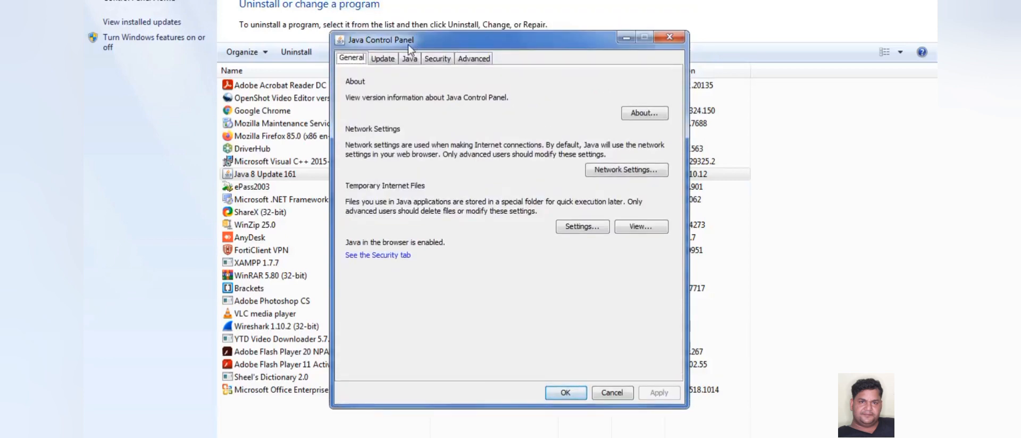
click(409, 59)
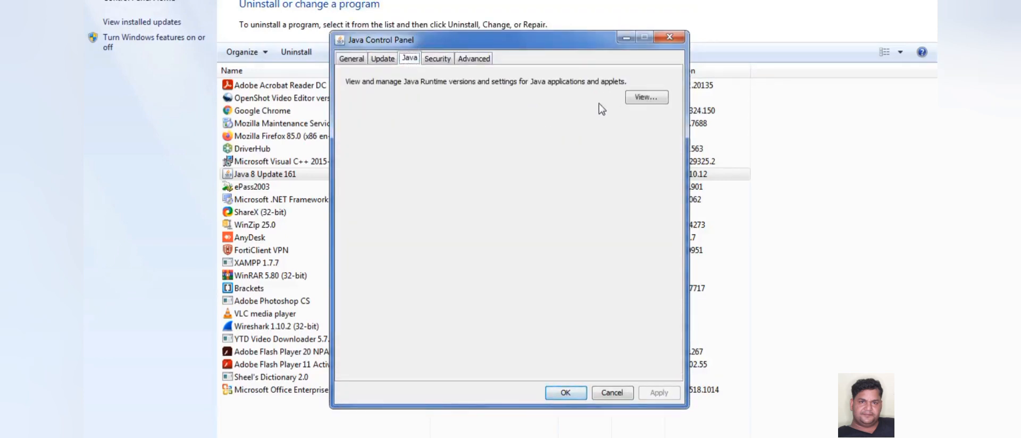
click(642, 98)
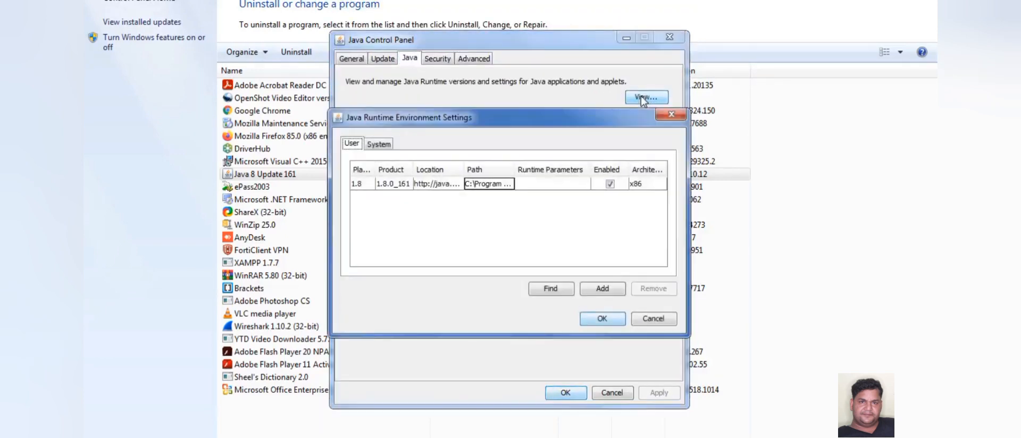
click(632, 186)
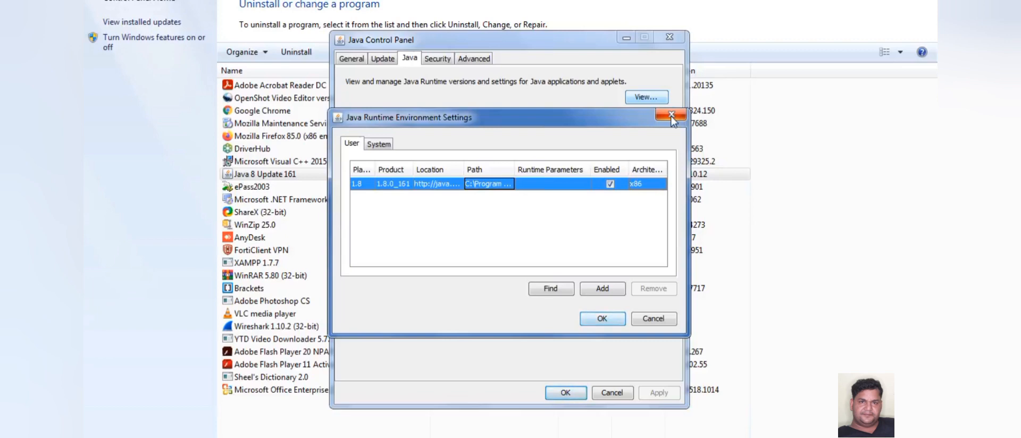
click(670, 116)
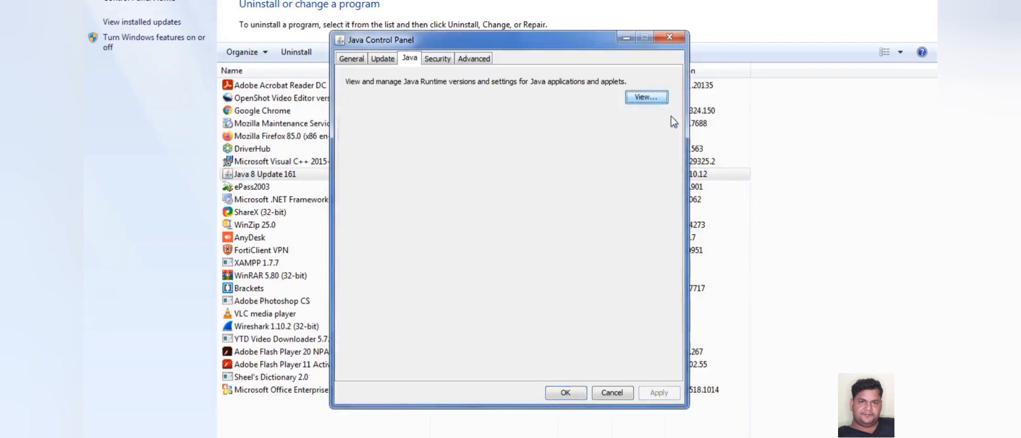
- Close the Java Control Panel, returning to the Programs and Features list
click(670, 37)
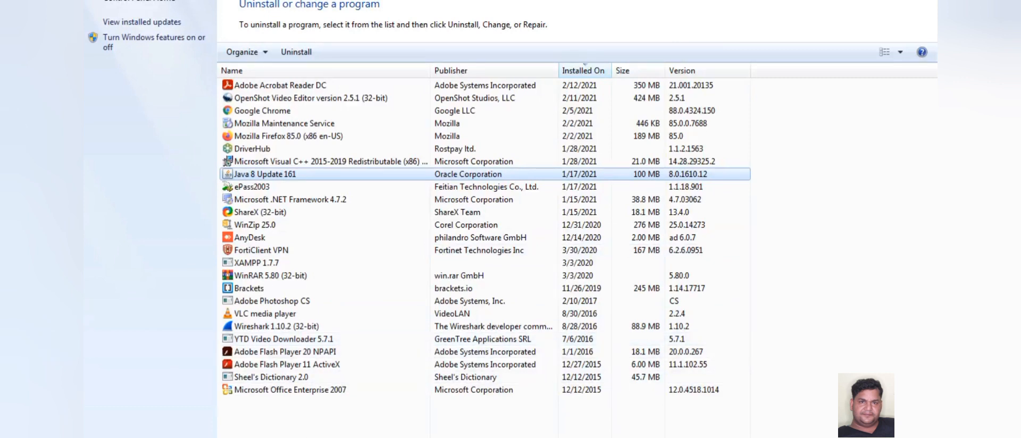
mouse_move(267, 437)
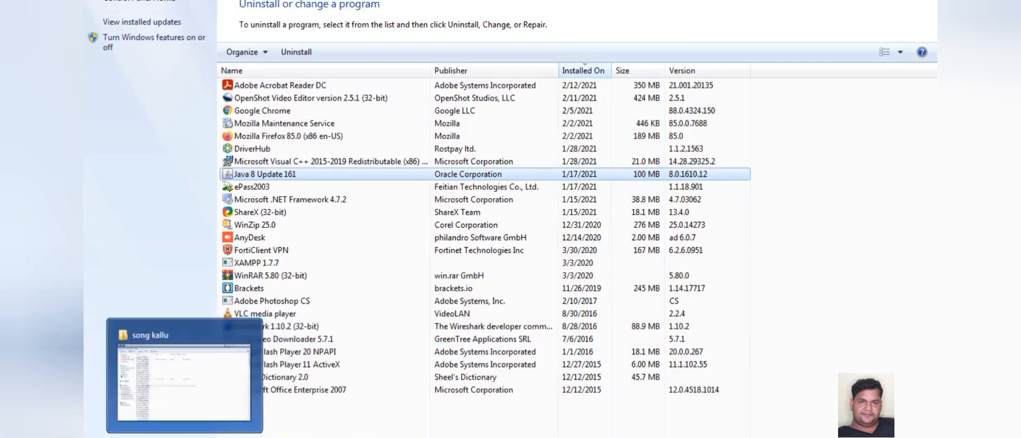
mouse_move(170, 437)
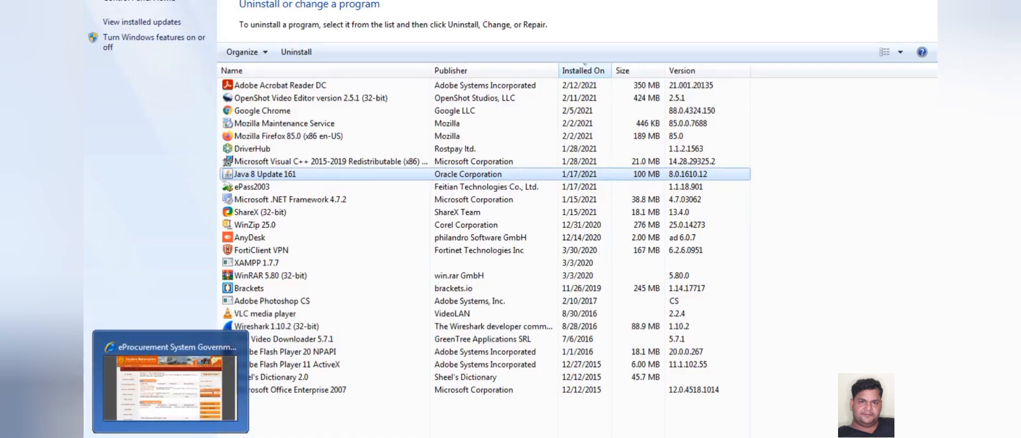
- Return to the Internet Explorer eProcurement window and log out of the portal
click(289, 436)
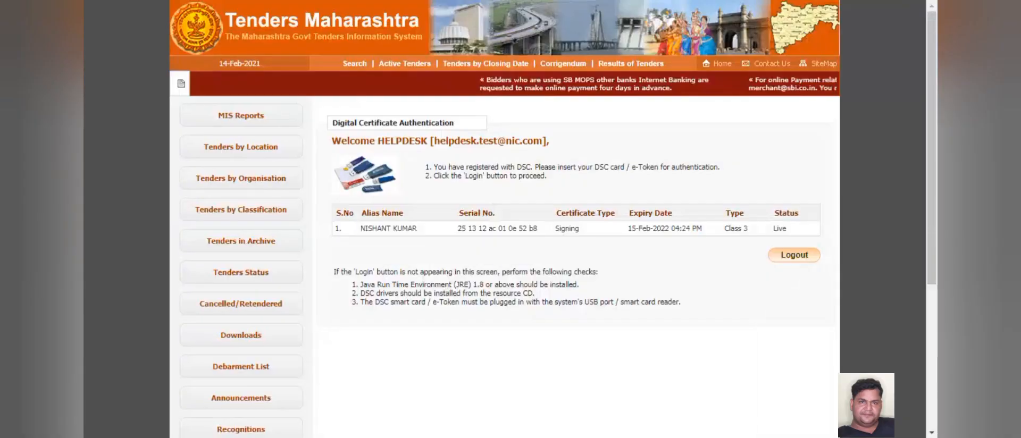
click(786, 259)
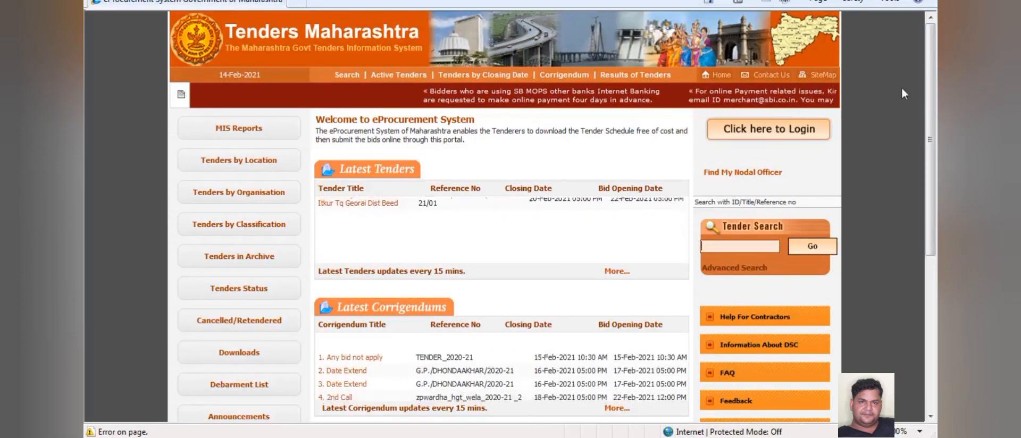
- Follow 'Click here to Login', restart the expired session, then choose 'Click here to Login' again
click(779, 134)
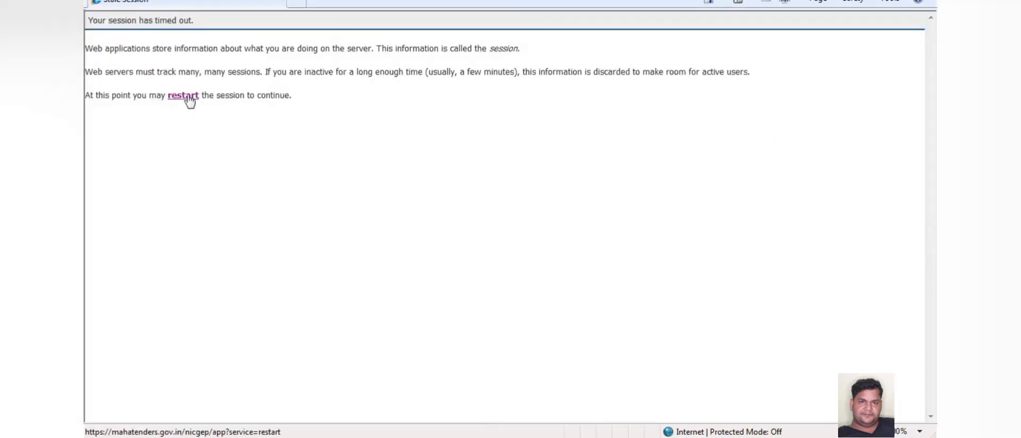
click(186, 96)
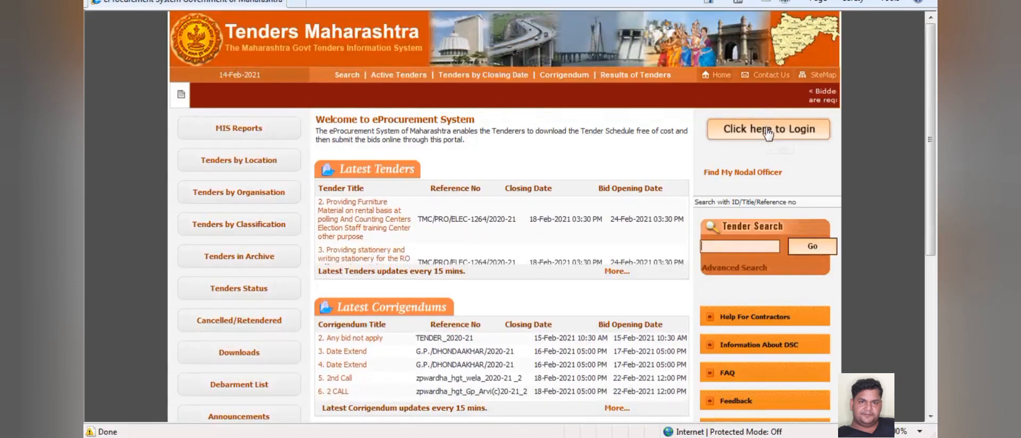
click(768, 128)
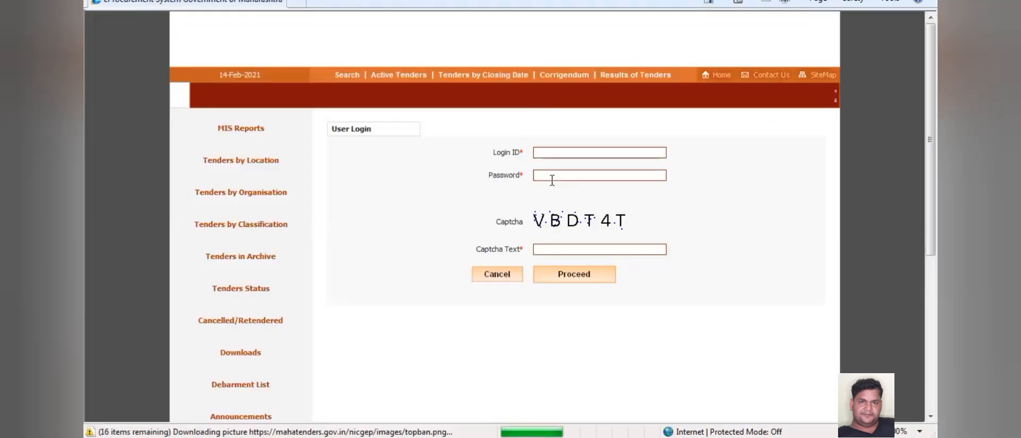
- Sign in with the saved login ID, the account password and the displayed captcha text
click(557, 153)
key(ctrl+v)
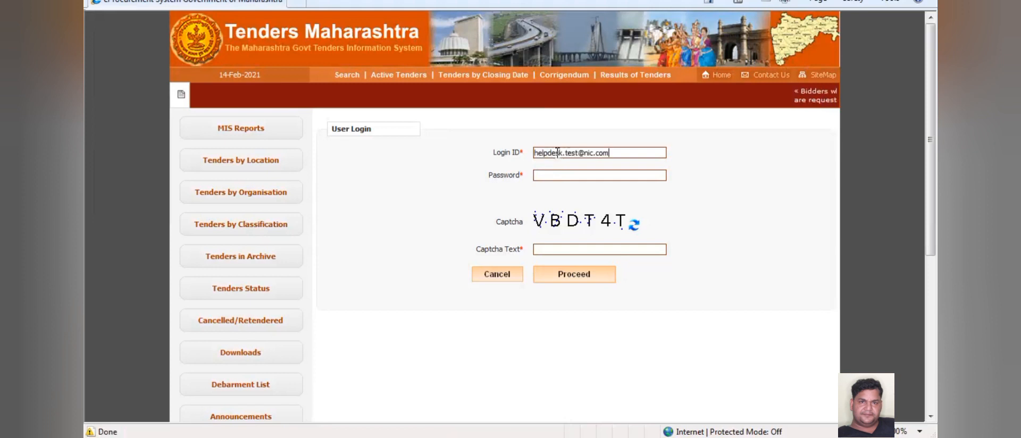
click(560, 179)
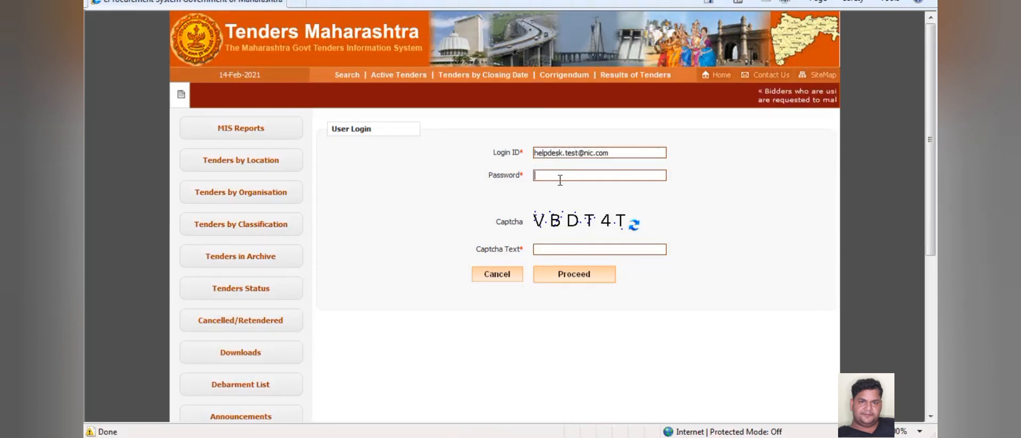
text(test)
text(••••)
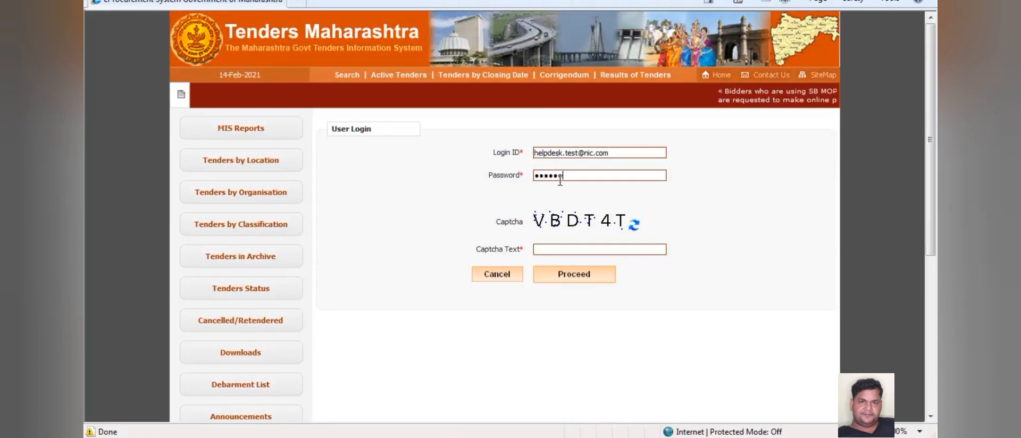
click(560, 248)
text(BDT)
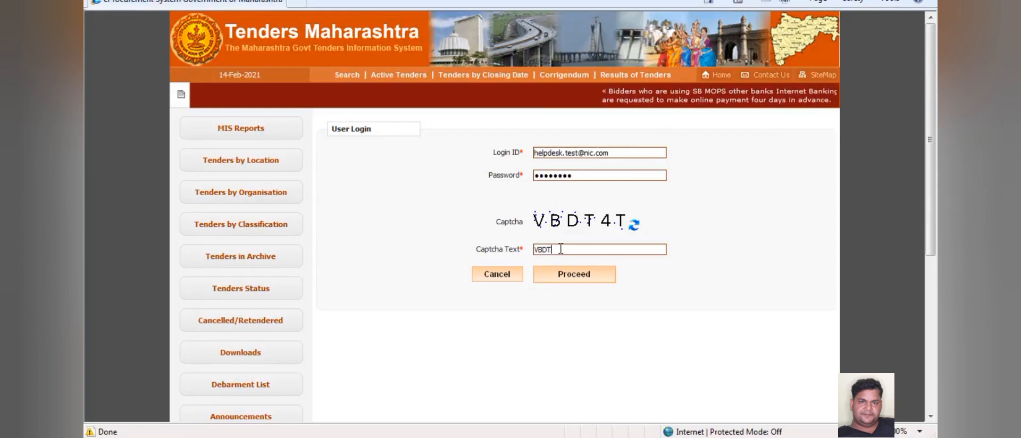
text(4T)
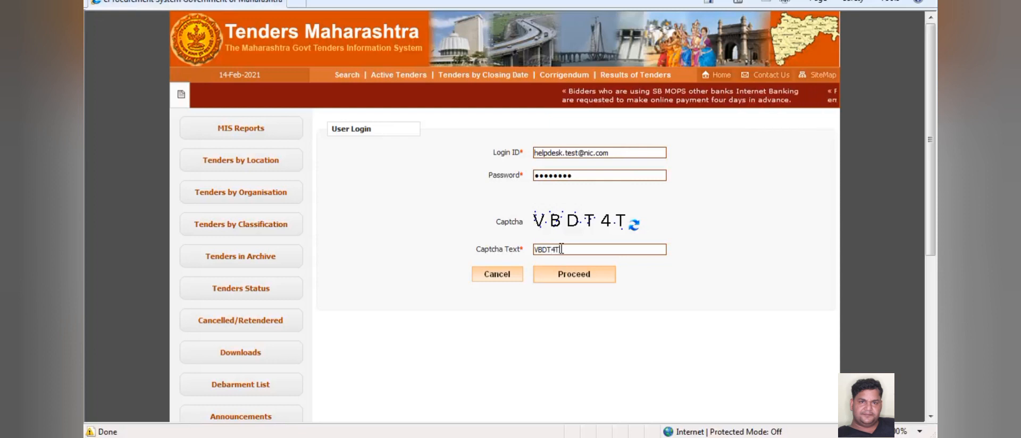
click(568, 279)
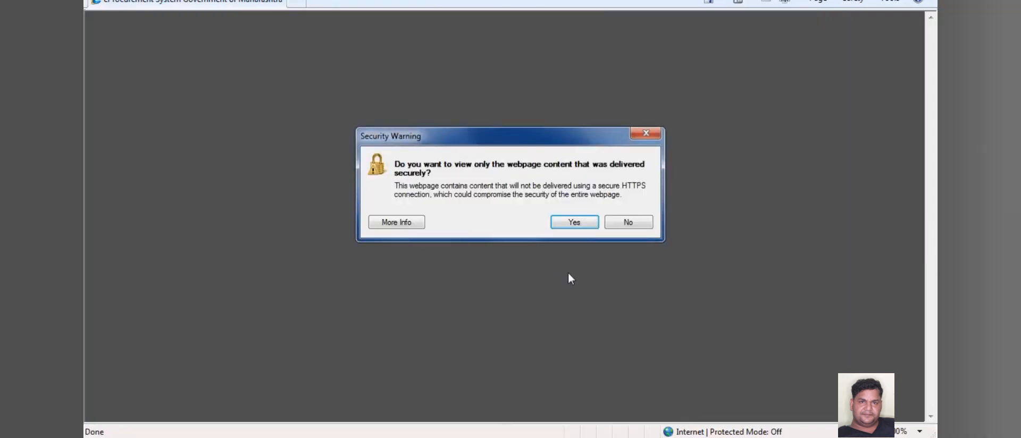
- Accept the security warning and allow the eProcurement Java application to run
click(570, 225)
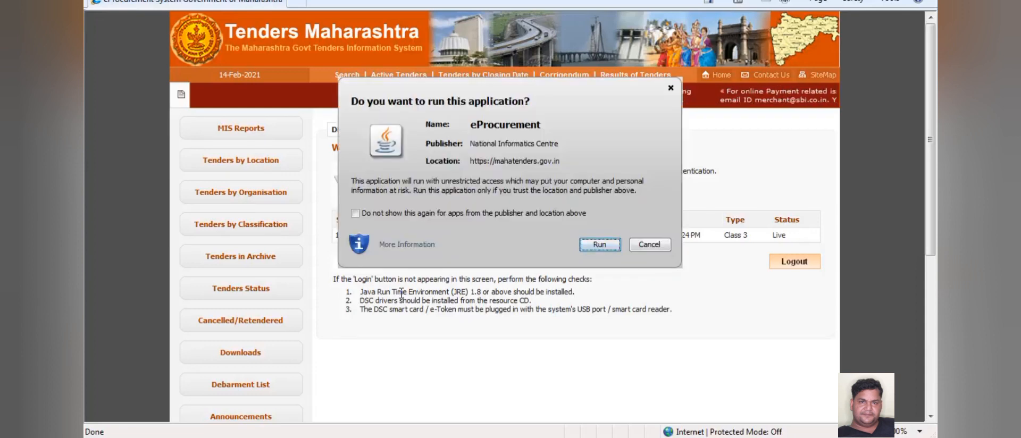
click(593, 248)
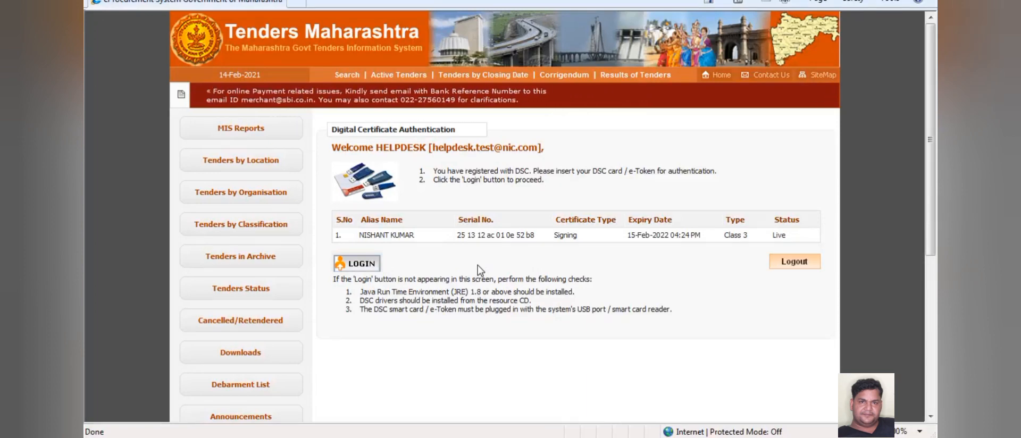
- Log in with the digital certificate and verify the token's user PIN
click(355, 266)
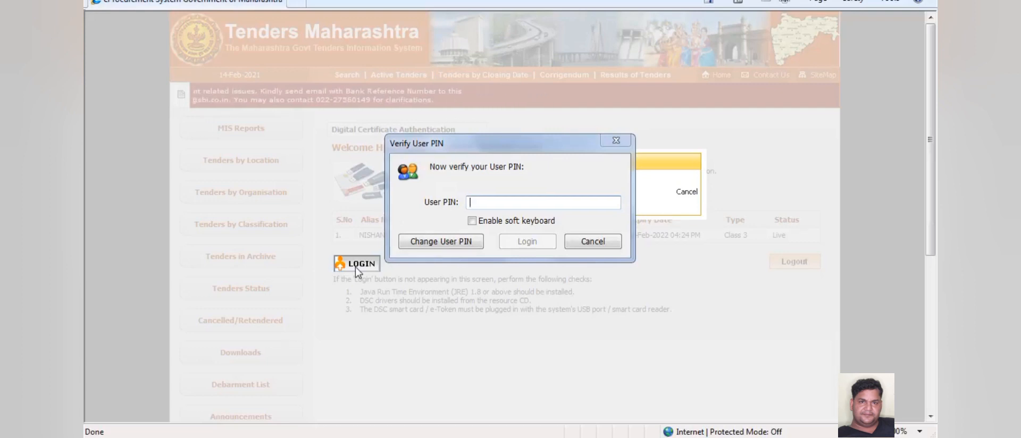
text(********)
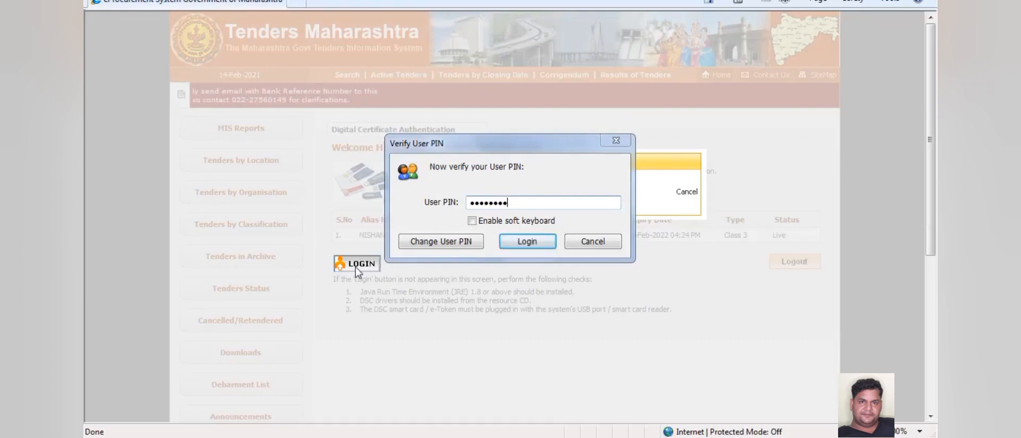
key(Return)
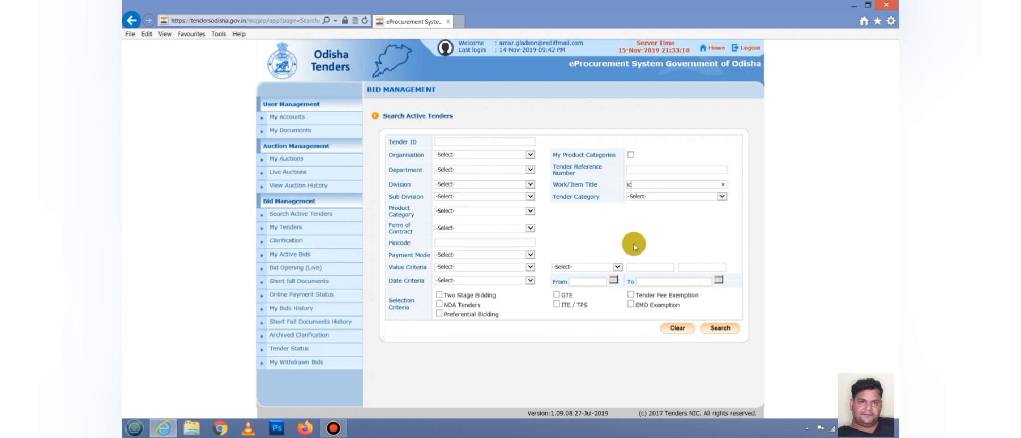
- Search active tenders and mark the Birmitrapur public toilet tender 2019_ORULB_57102_4 as a favorite
click(720, 328)
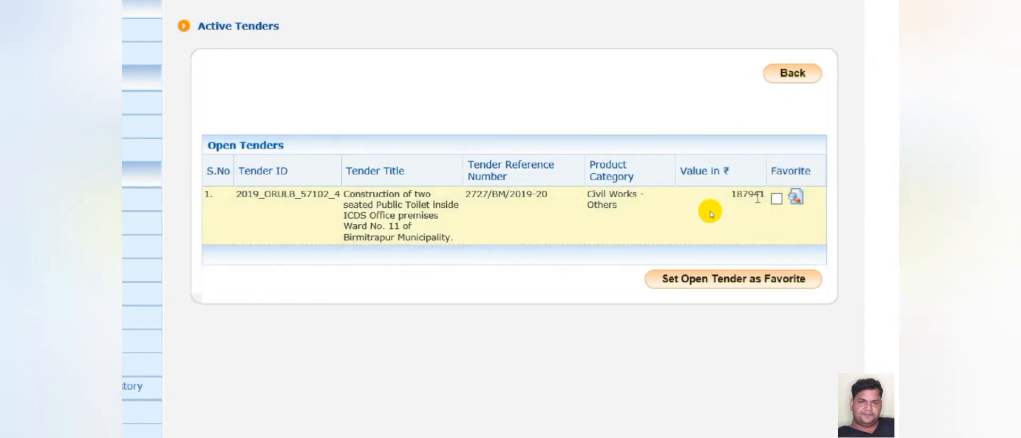
click(776, 200)
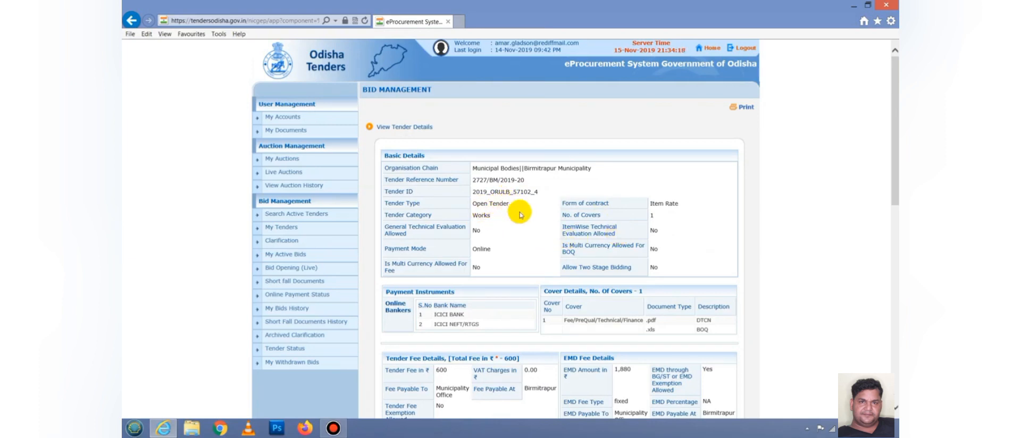
- Scroll past the work details and critical dates to Tendernotice_1.pdf and BOQ_303070.xls
scroll(638, 268, down, 3)
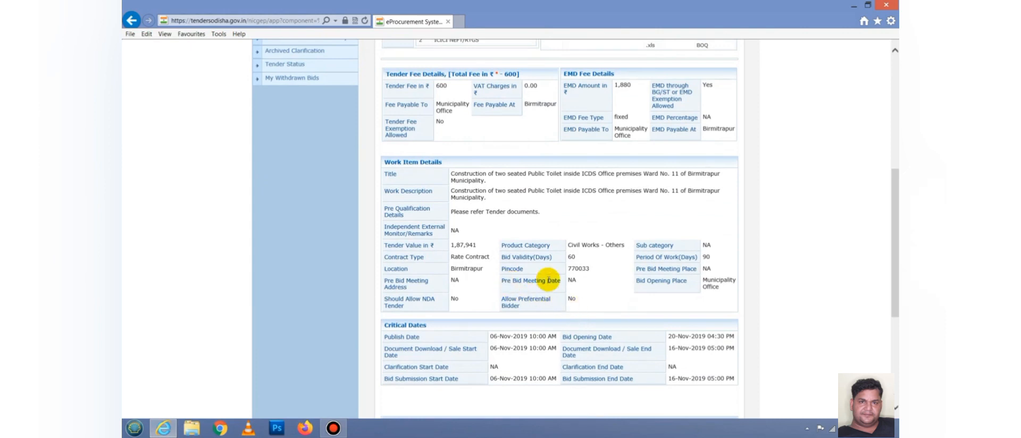
drag(449, 175, 492, 189)
click(513, 199)
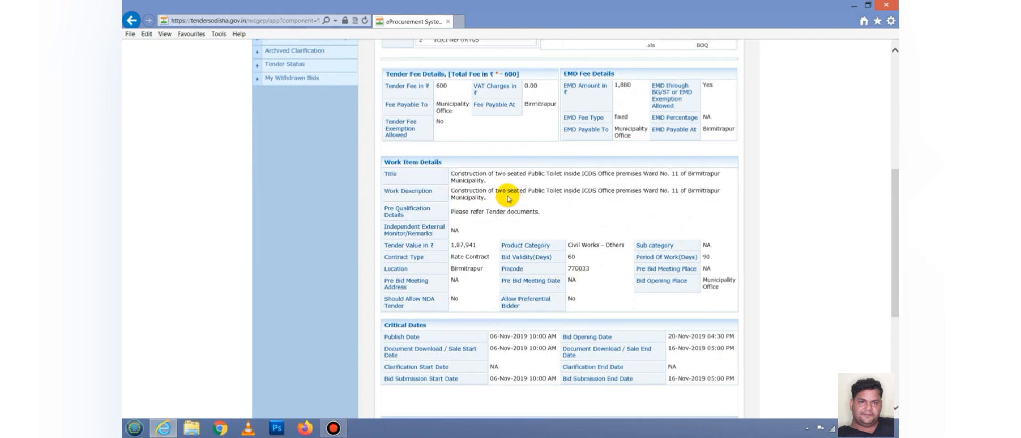
scroll(531, 239, down, 5)
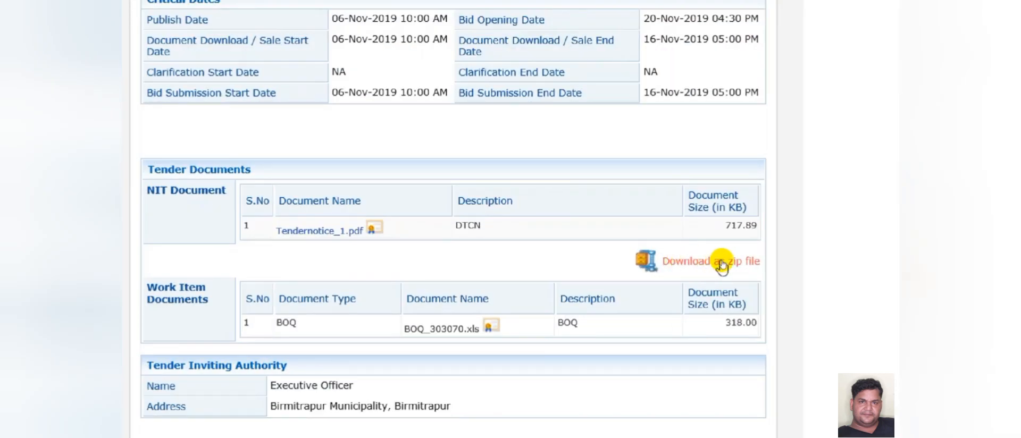
- Download the tender documents as work_303070.zip, check it in Downloads, then minimise the browser
click(697, 260)
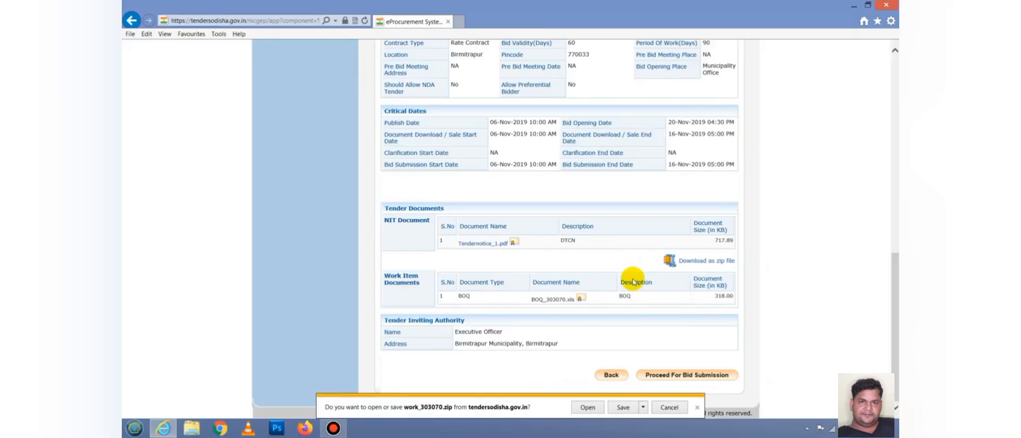
click(624, 407)
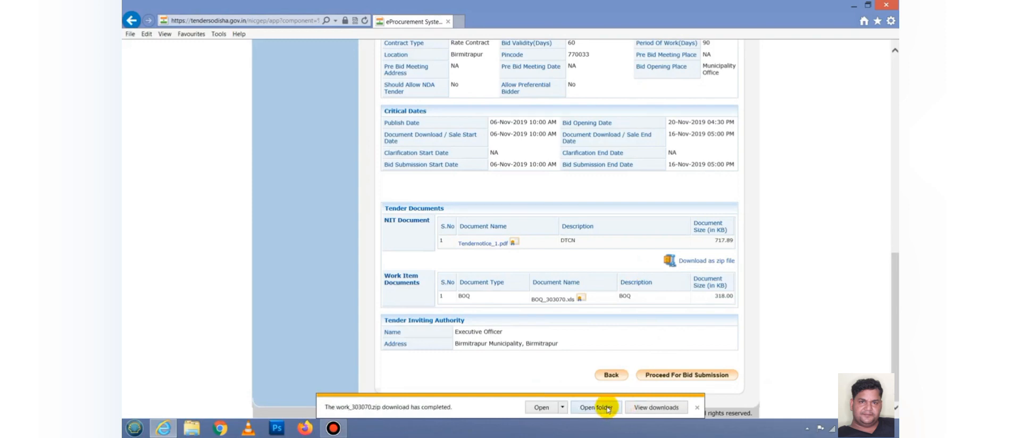
click(601, 407)
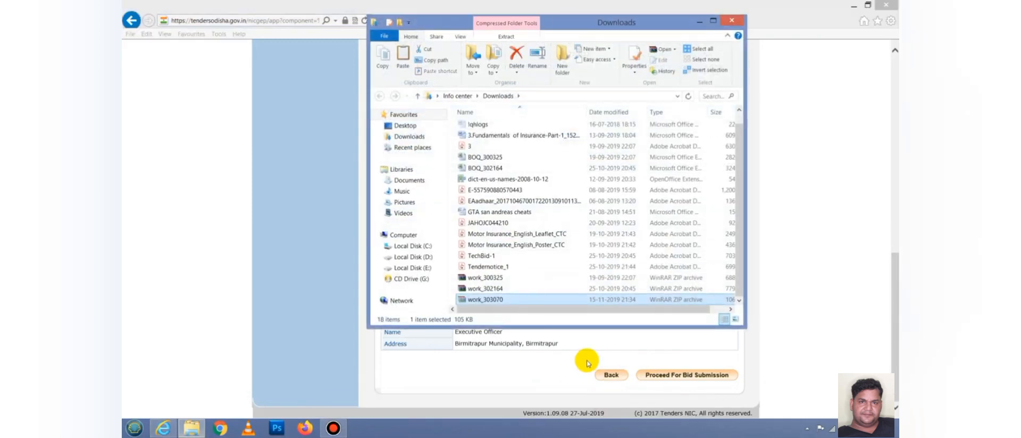
click(731, 20)
click(853, 5)
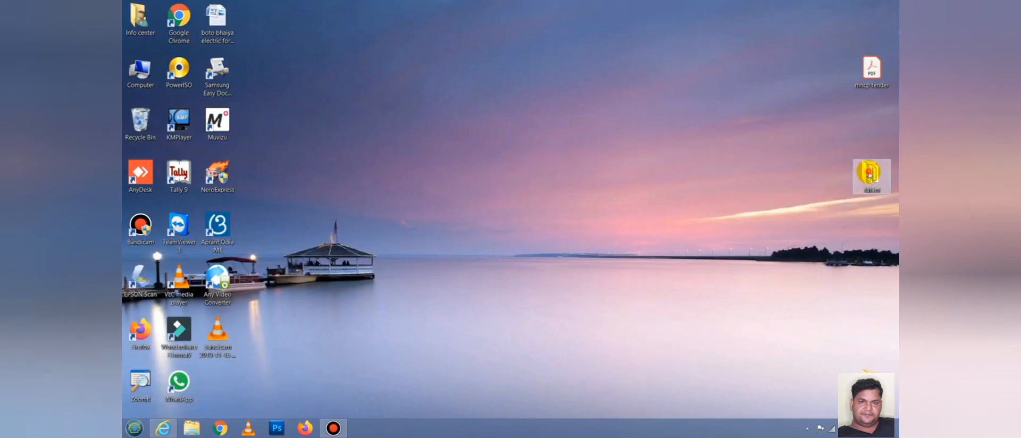
- Paste the work_303070 zip into the fahim\4 folder
double_click(869, 173)
double_click(499, 130)
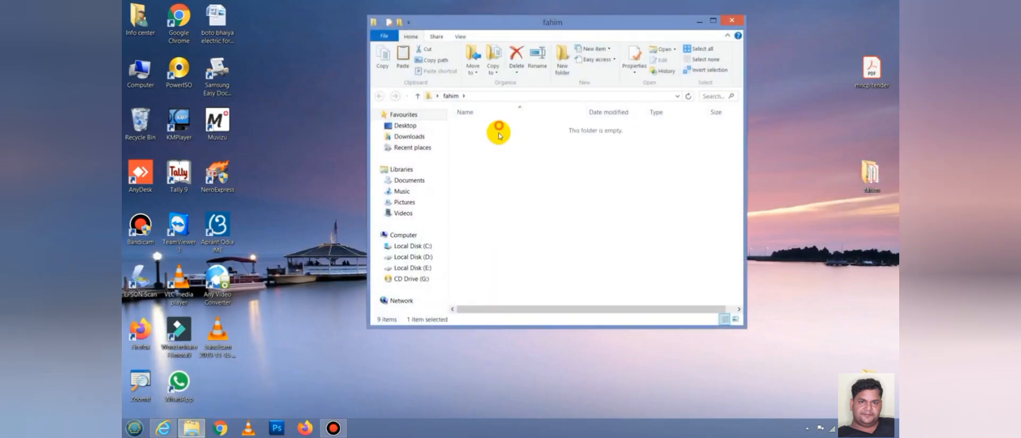
right_click(505, 179)
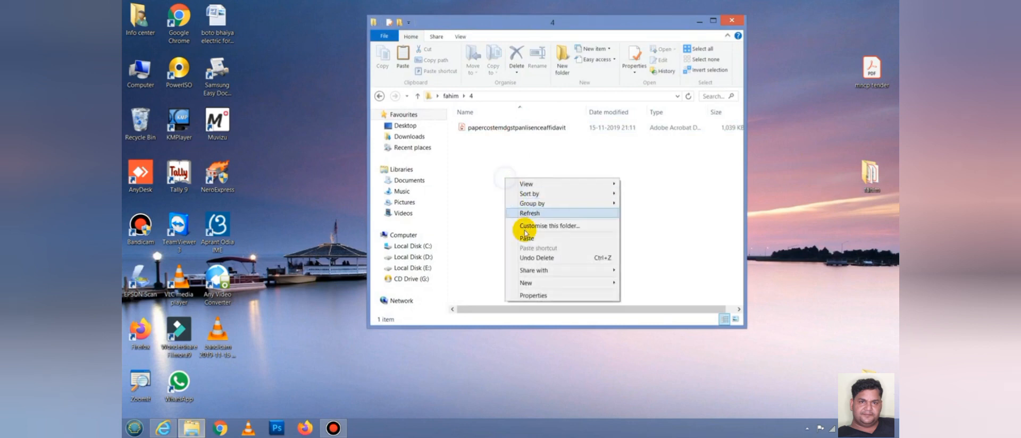
click(527, 239)
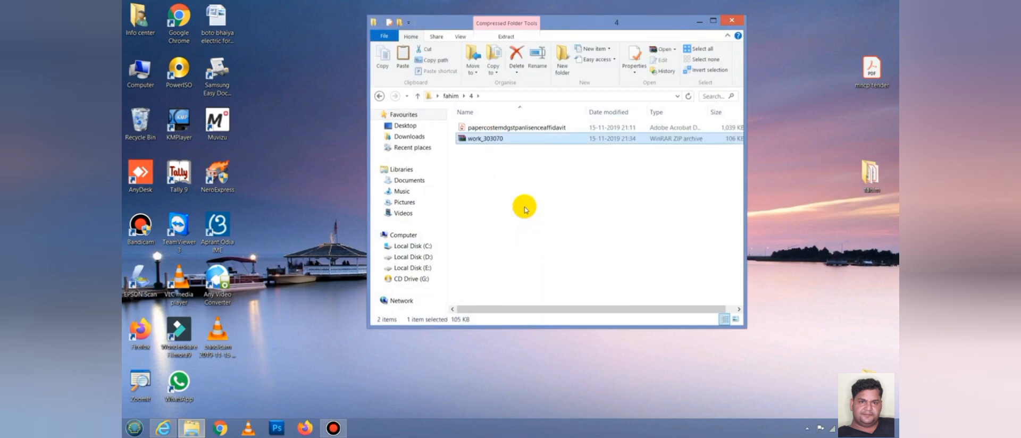
- Extract BOQ_303070 from the zip into folder 4 and delete the zip
right_click(468, 138)
click(512, 172)
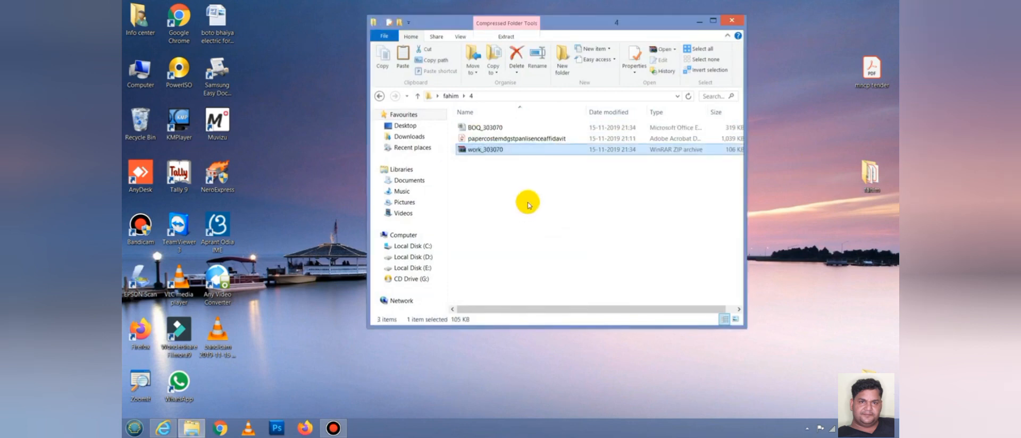
key(Delete)
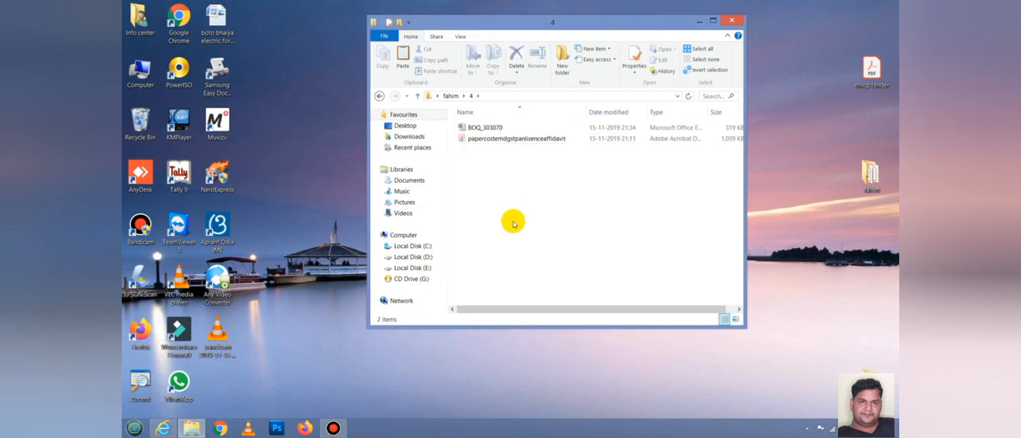
- Open BOQ_303070 in Excel and enter the bidder's name in cell B8
double_click(479, 128)
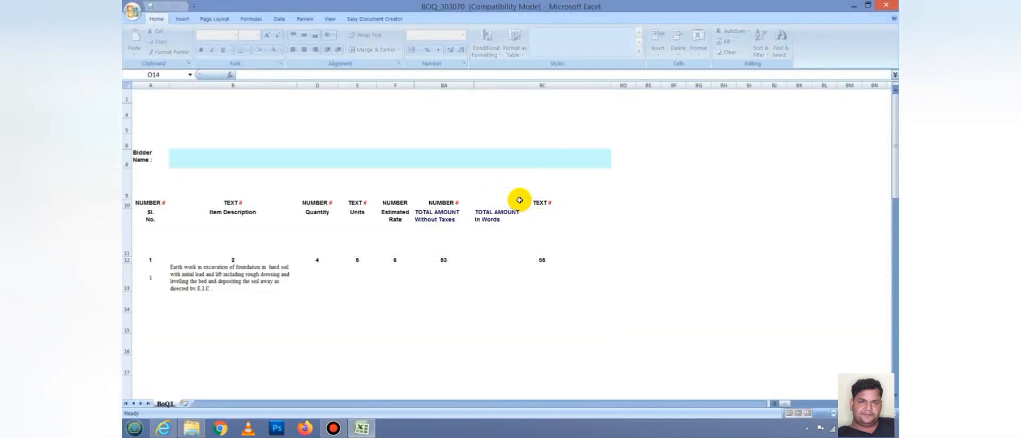
click(405, 161)
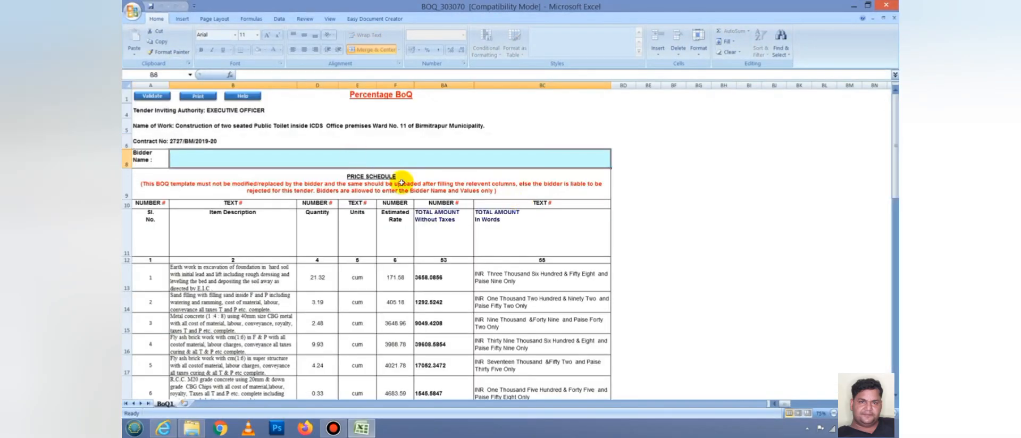
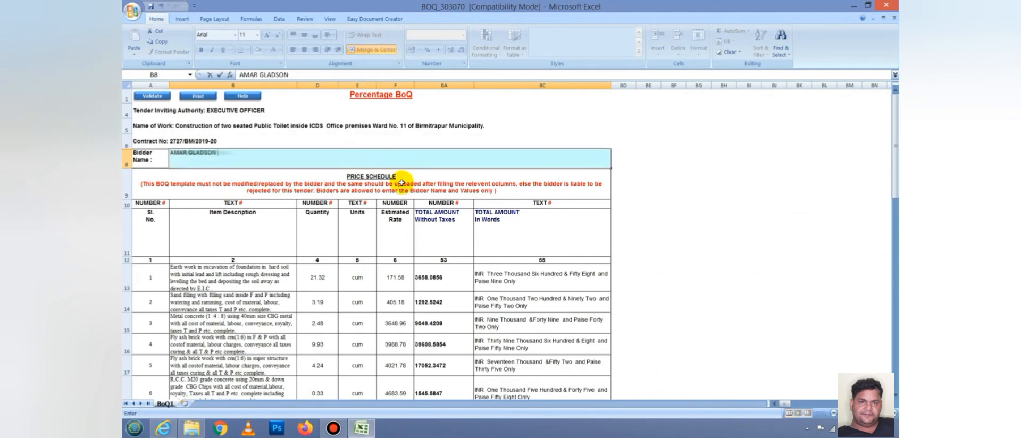
key(Tab)
- Set the quoted rate in E48 to Less (-) with 7% in F48
scroll(403, 187, down, 12)
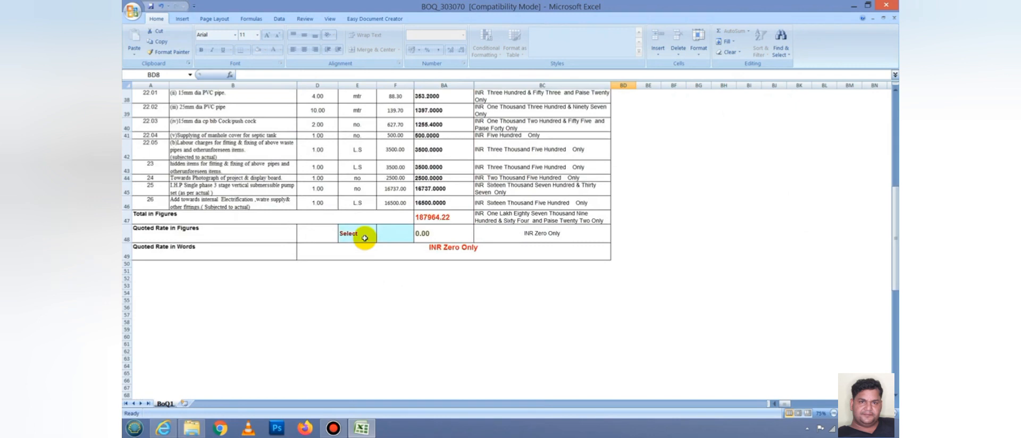
click(365, 238)
click(379, 237)
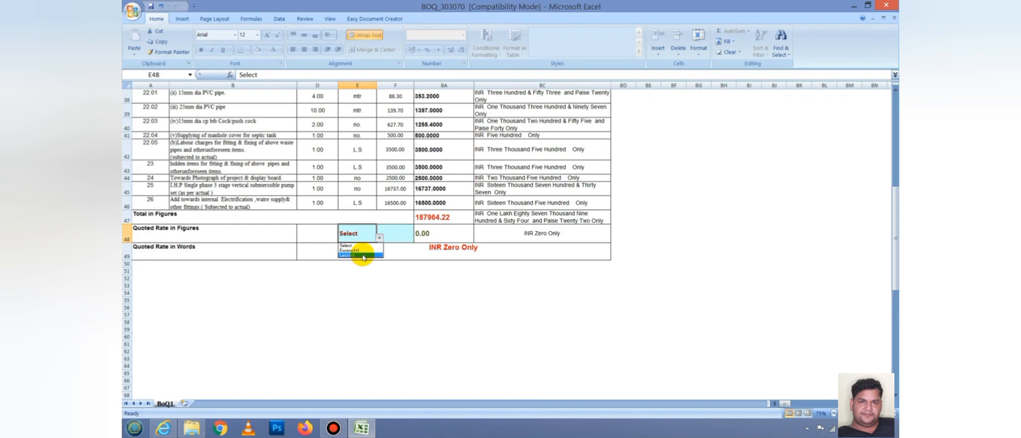
click(362, 256)
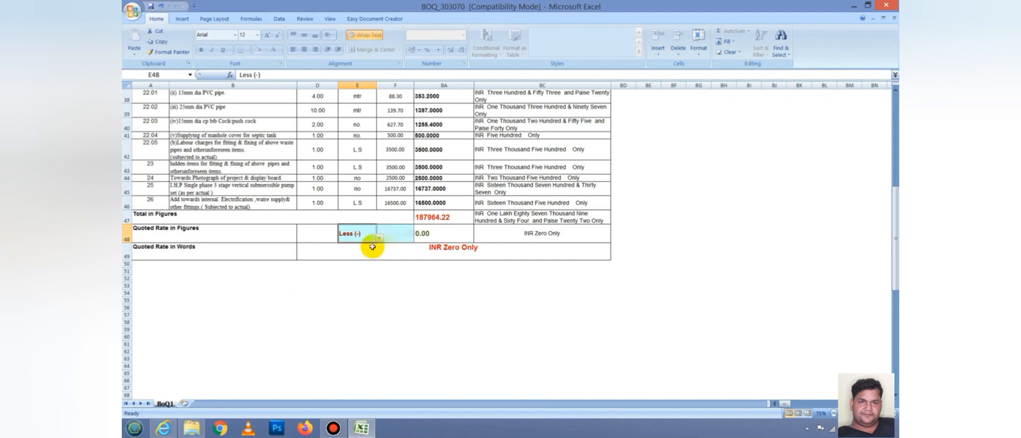
click(393, 236)
text(7%)
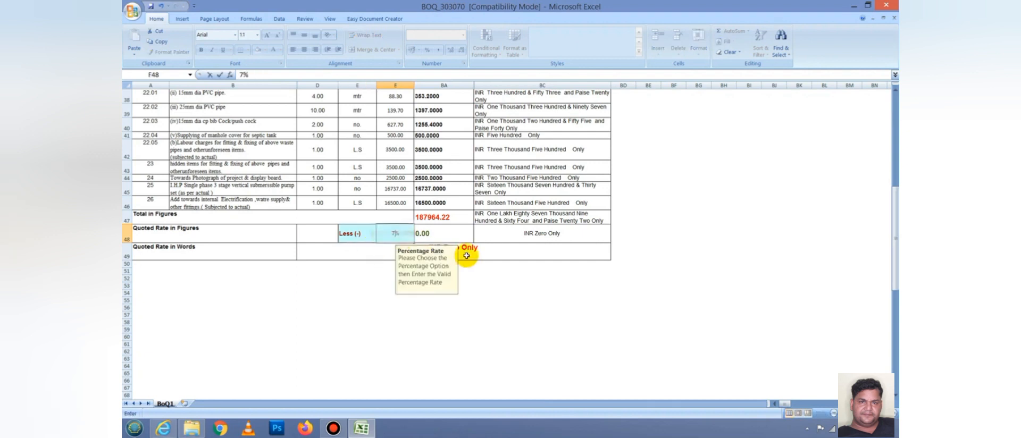
key(Return)
key(ctrl+Home)
scroll(474, 264, down, 9)
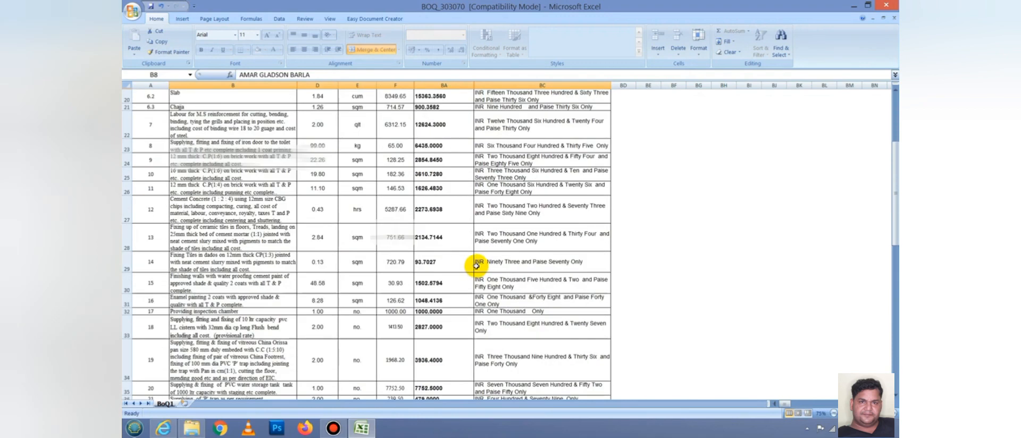
- Save BOQ_303070 in its older Excel format and close Excel
scroll(474, 264, up, 10)
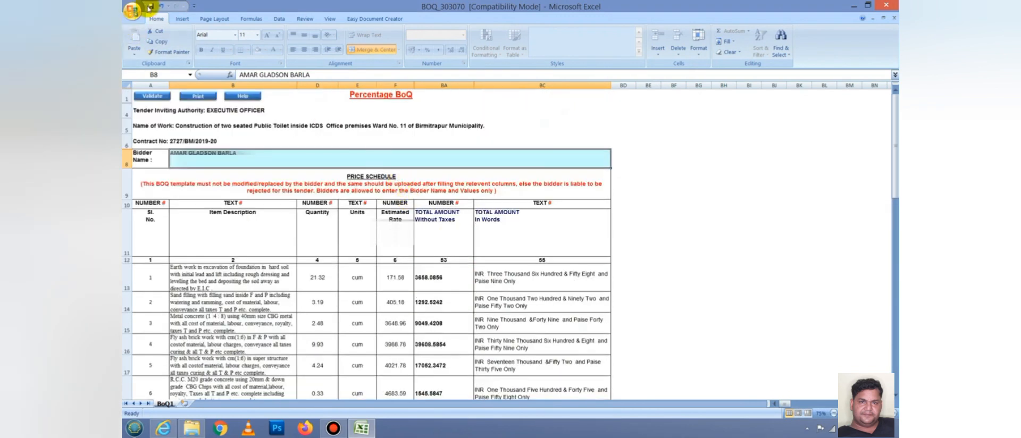
click(554, 278)
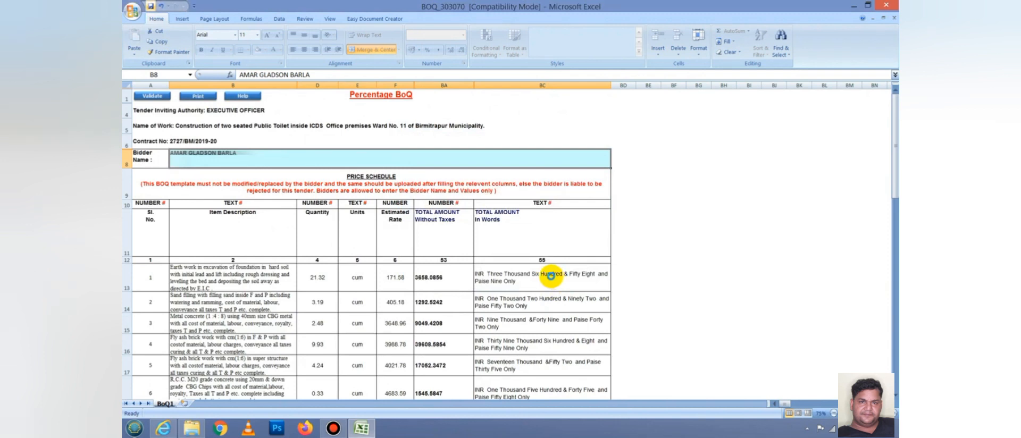
click(887, 6)
click(477, 236)
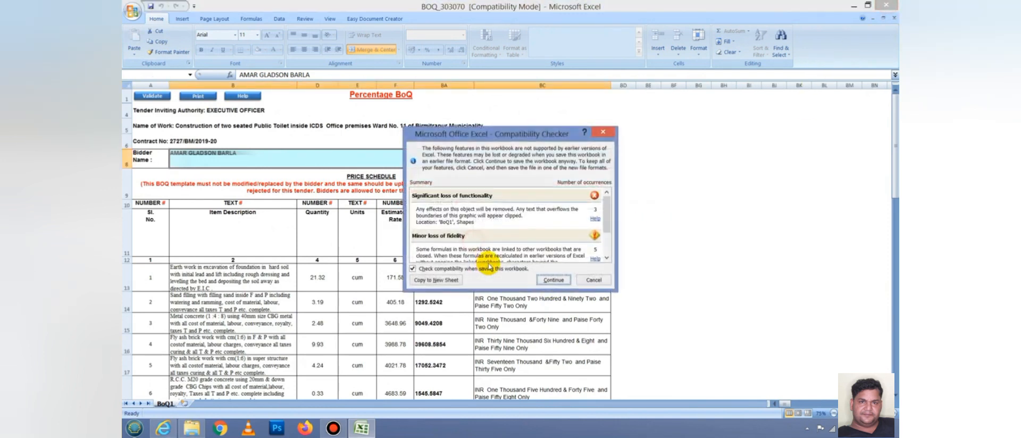
click(555, 278)
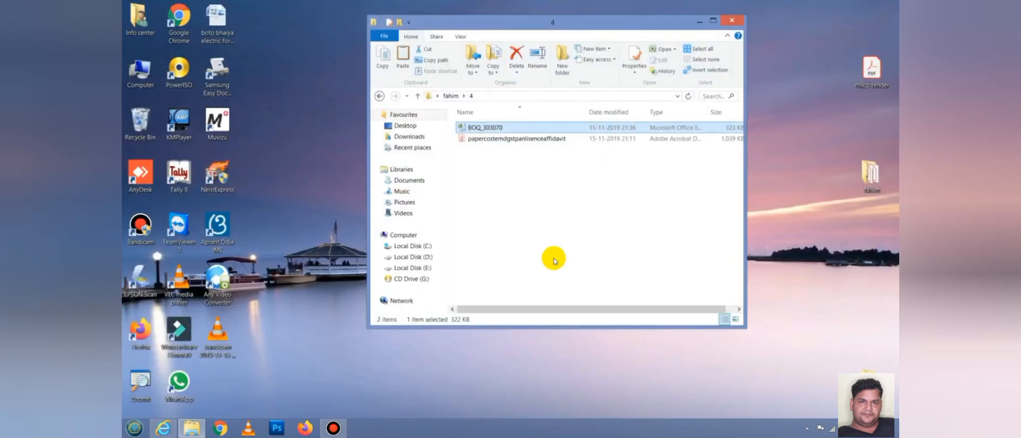
right_click(512, 201)
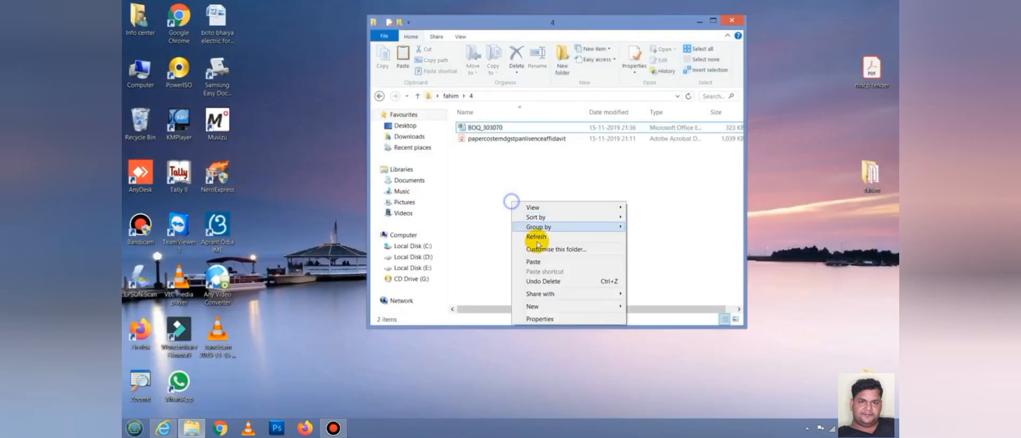
- Refresh folder 4 and open papercostemdgstpanlisenceaffidavit.pdf
click(536, 237)
click(519, 138)
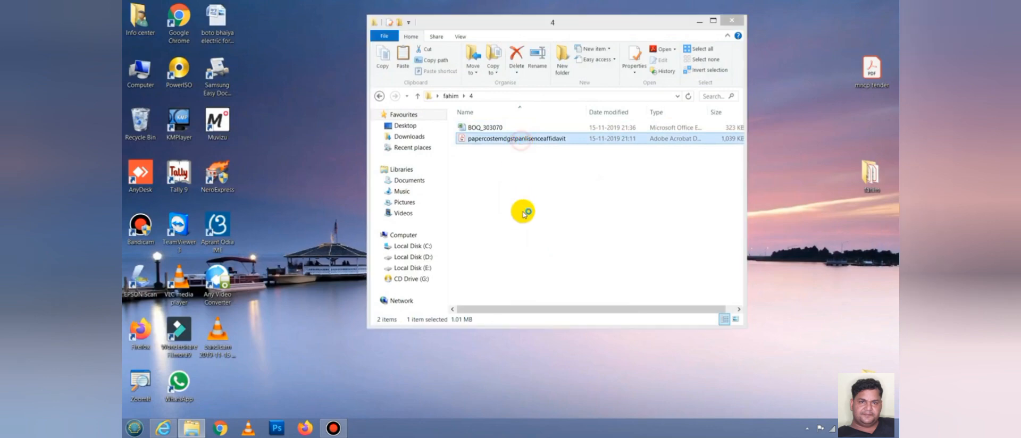
key(Return)
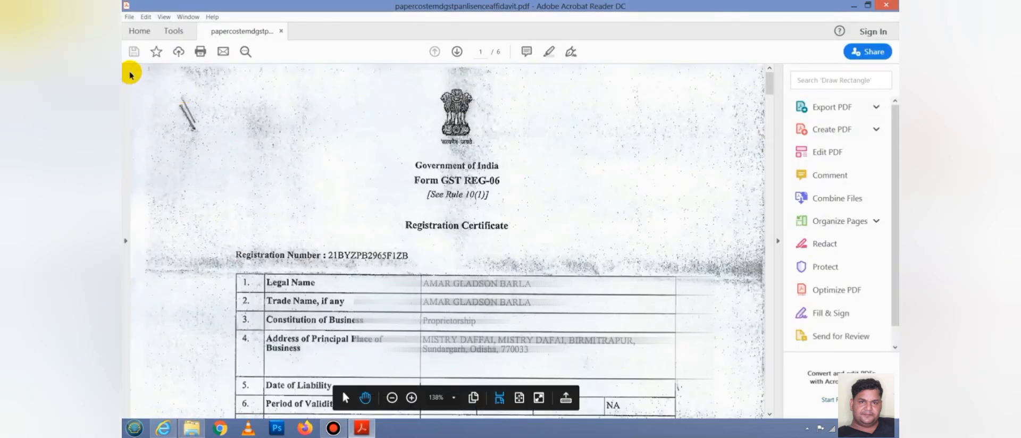
- View the affidavit on page 6 via thumbnails, then close Acrobat Reader
click(133, 79)
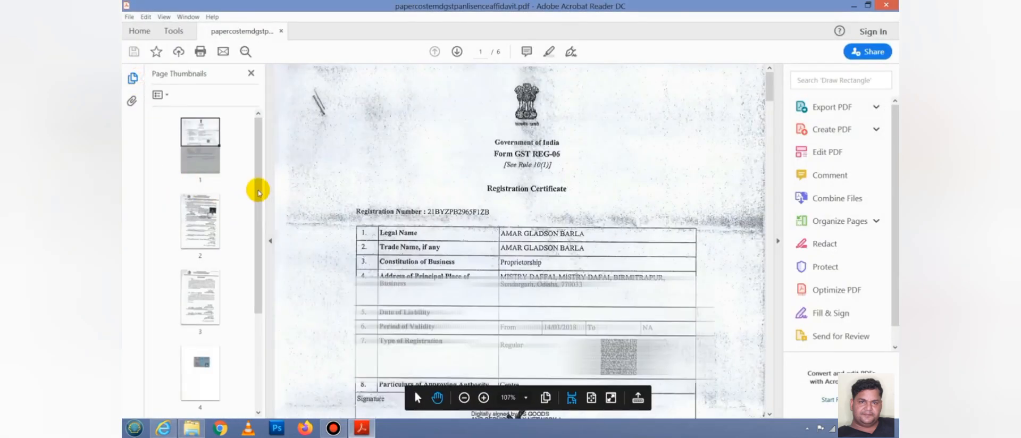
drag(258, 190, 250, 342)
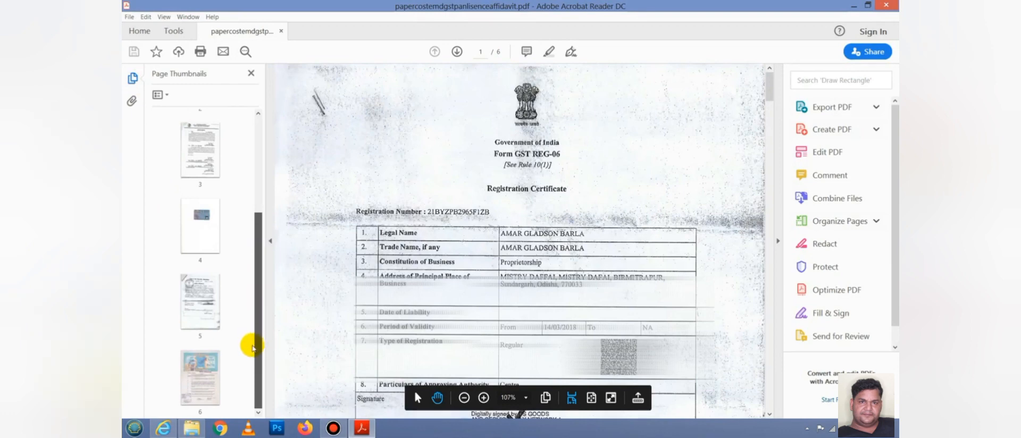
click(205, 382)
scroll(404, 266, down, 5)
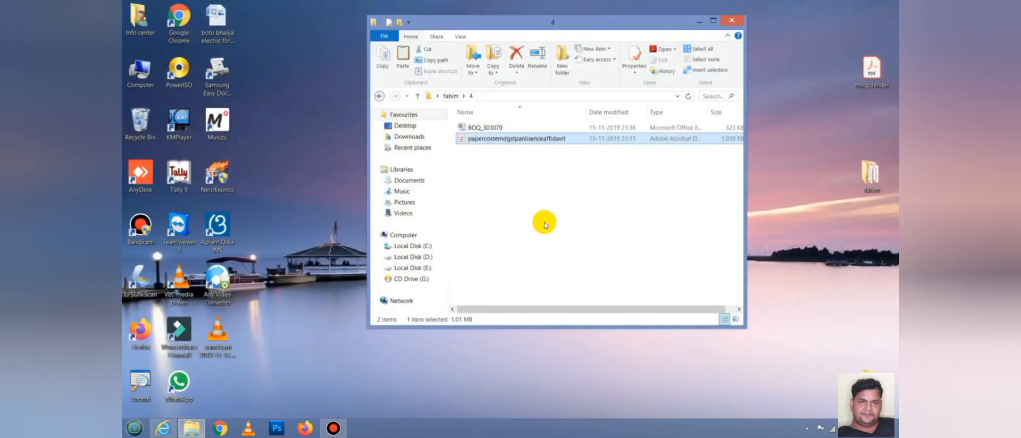
right_click(542, 221)
click(561, 250)
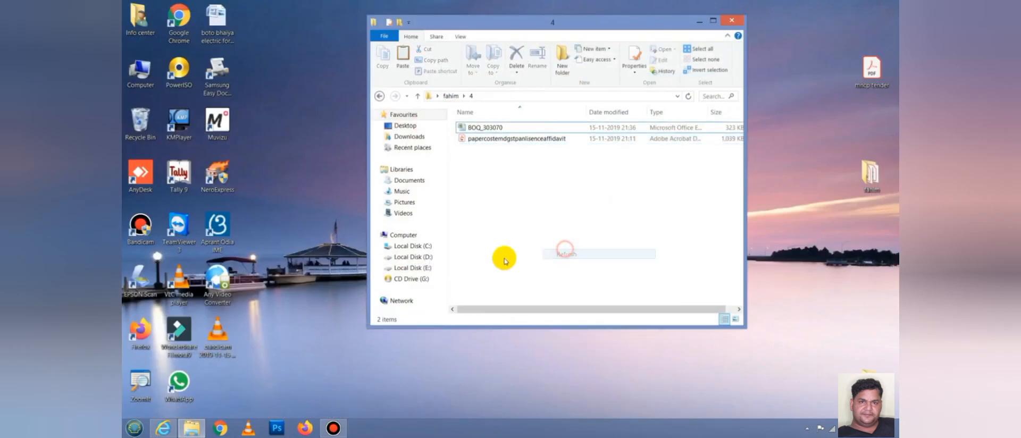
- Go back to the tender, begin bid submission, agree to the terms and accept the bidder details
click(163, 428)
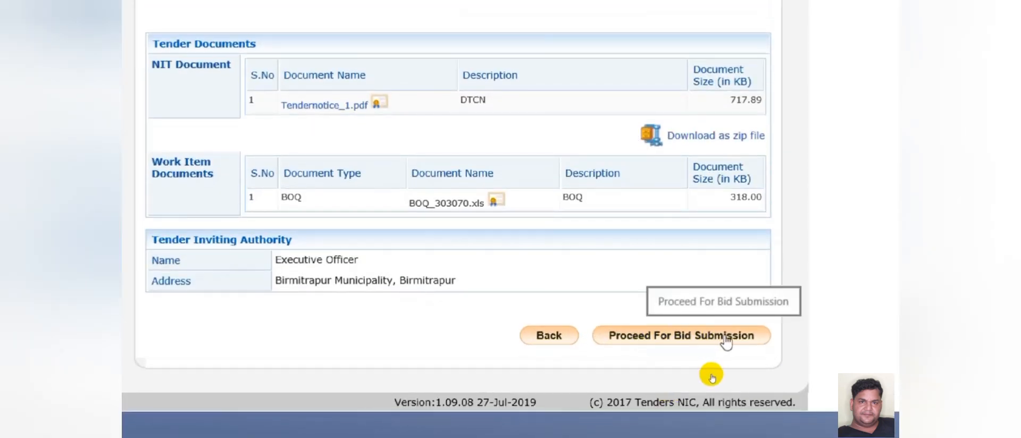
click(665, 336)
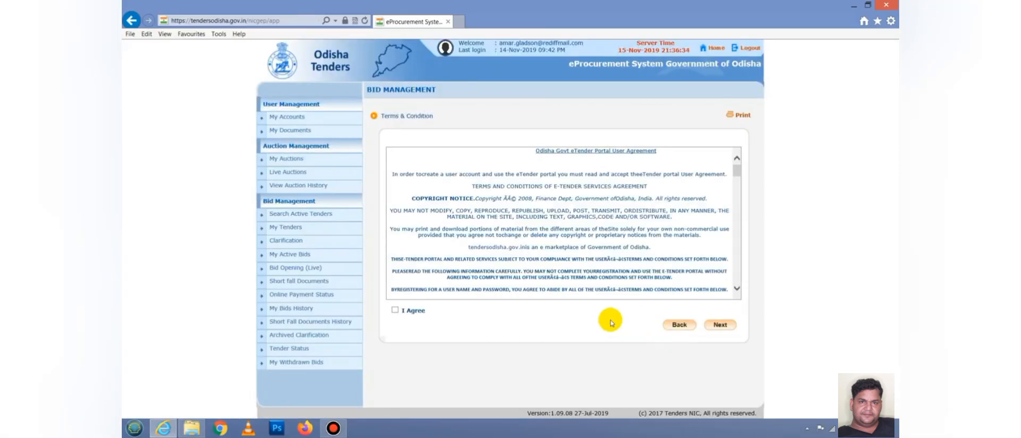
click(395, 310)
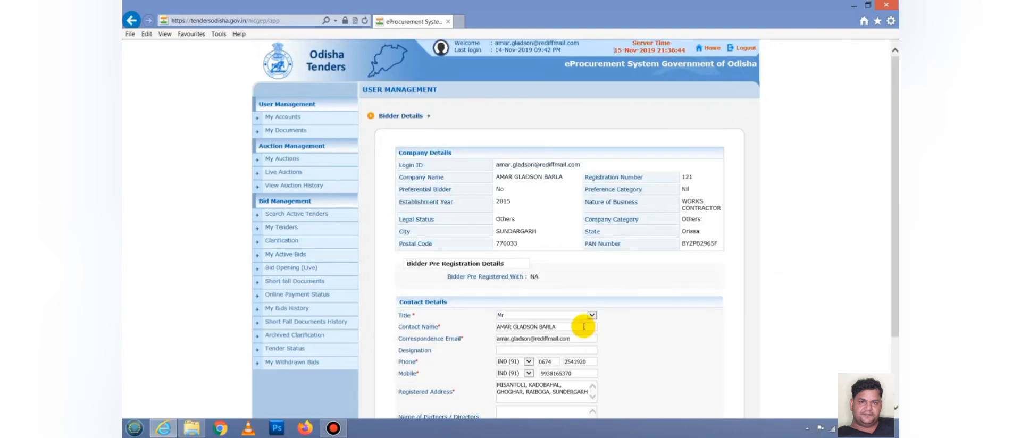
scroll(651, 317, down, 3)
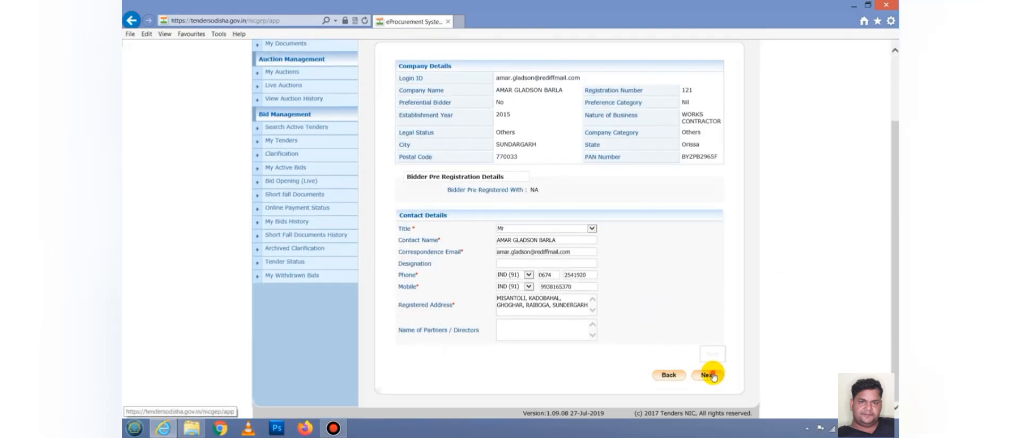
click(712, 376)
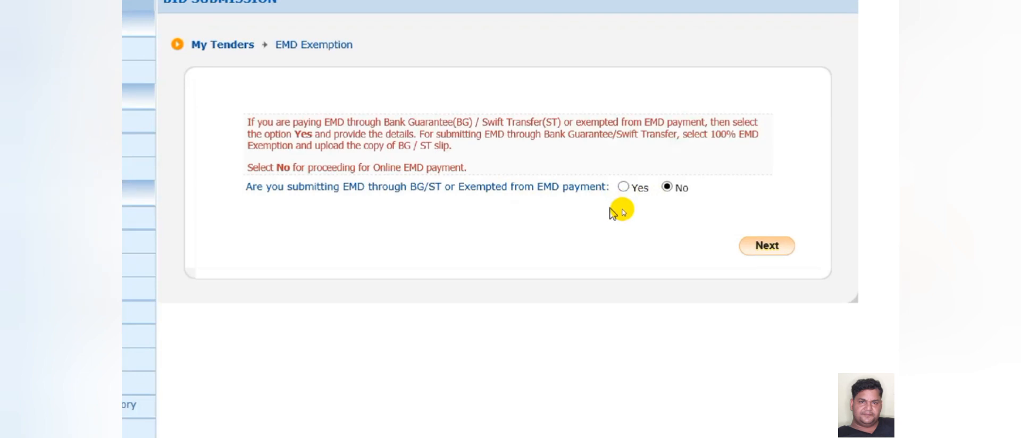
- Declare the EMD exempted with a 50 percent percentage-based exemption
click(623, 187)
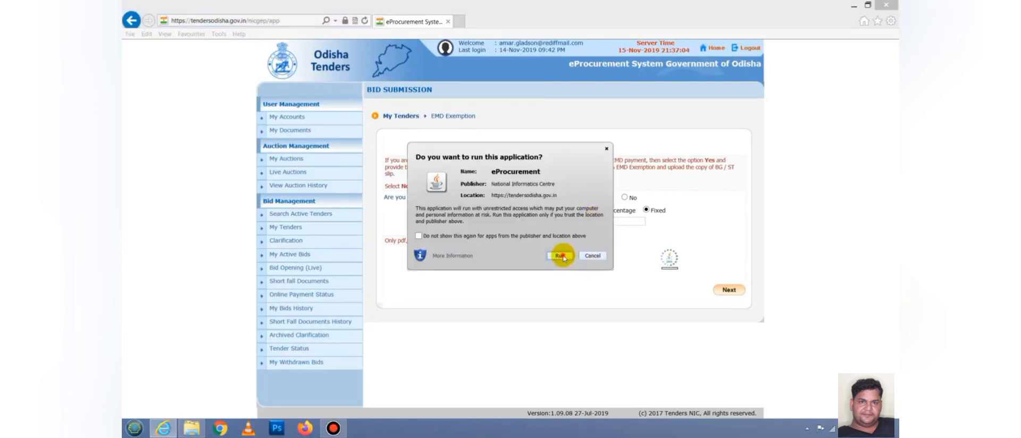
click(560, 255)
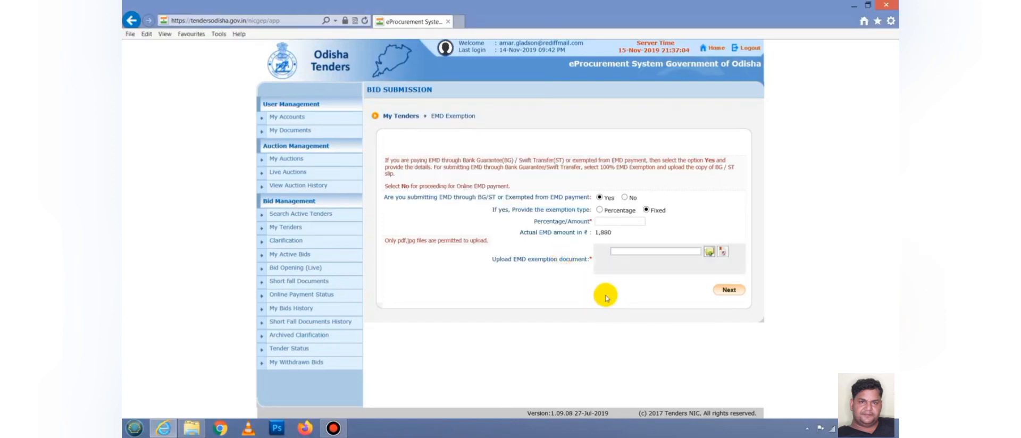
click(600, 211)
click(609, 221)
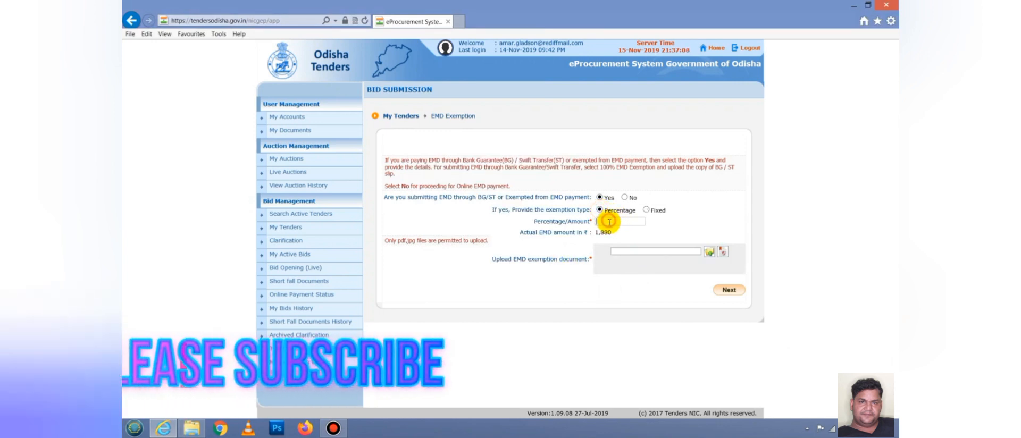
text(50)
key(Tab)
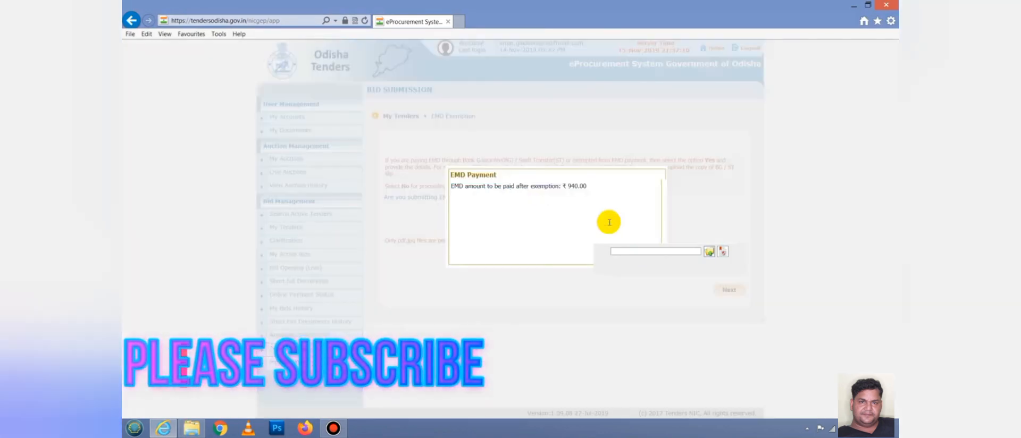
click(659, 177)
- Attach exemption.pdf from Desktop\fahim as the exemption document
click(710, 251)
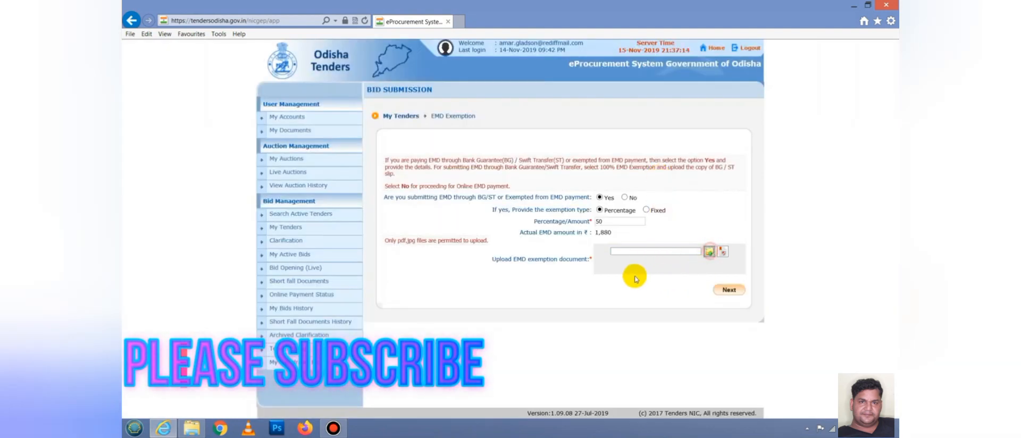
click(510, 169)
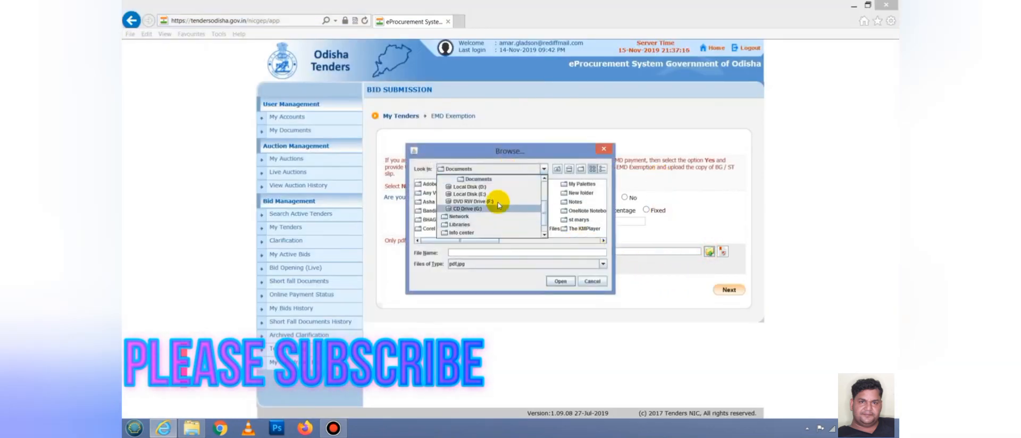
scroll(481, 197, up, 3)
click(469, 198)
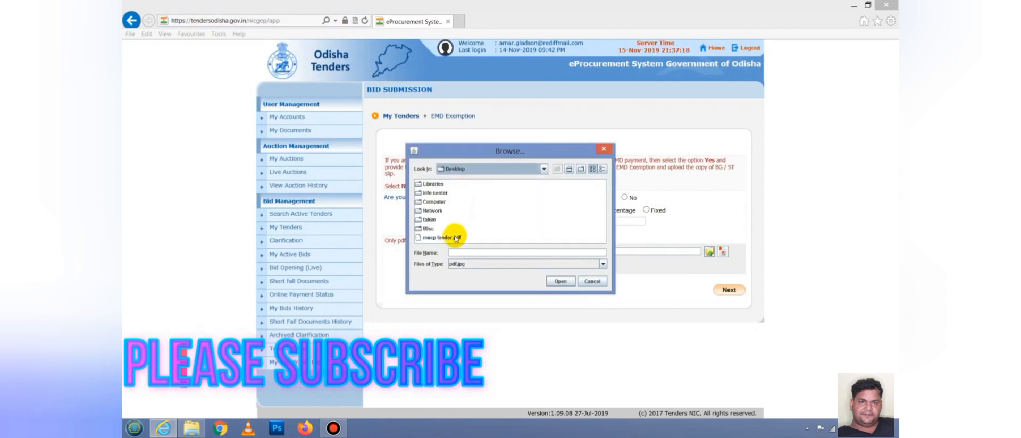
double_click(429, 220)
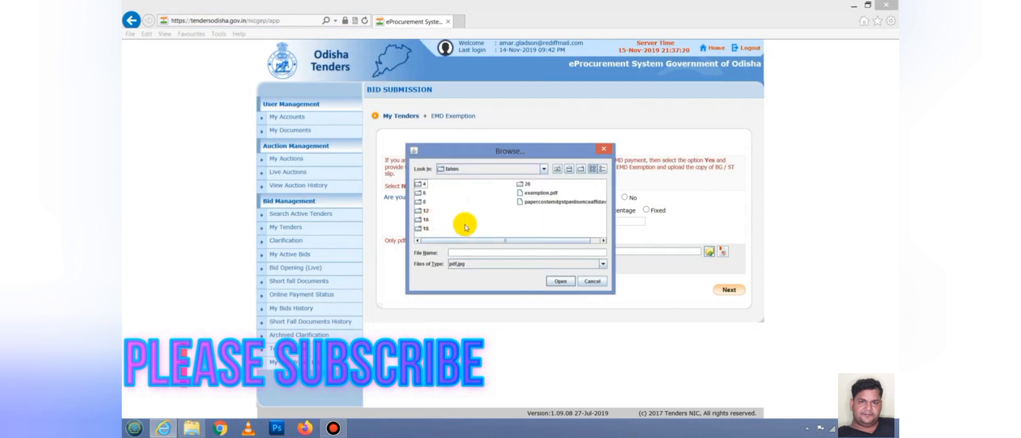
click(542, 193)
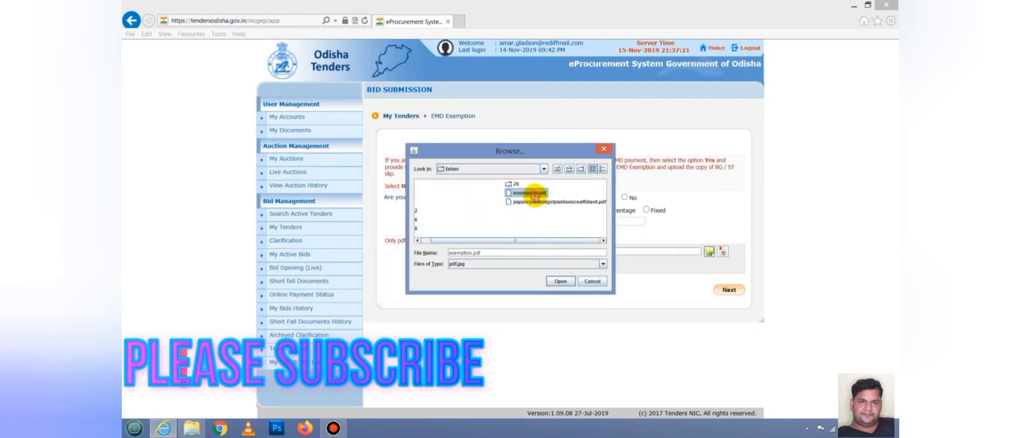
click(560, 281)
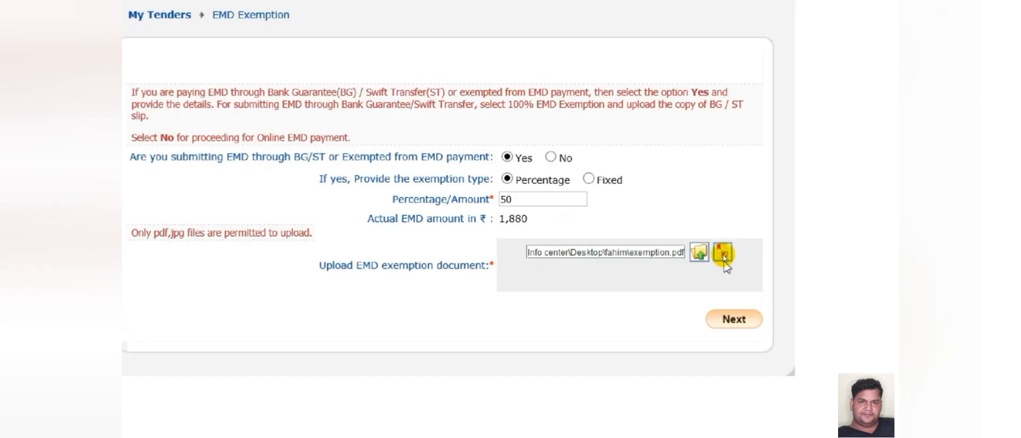
- Digitally sign exemption.pdf with the eToken password
click(724, 255)
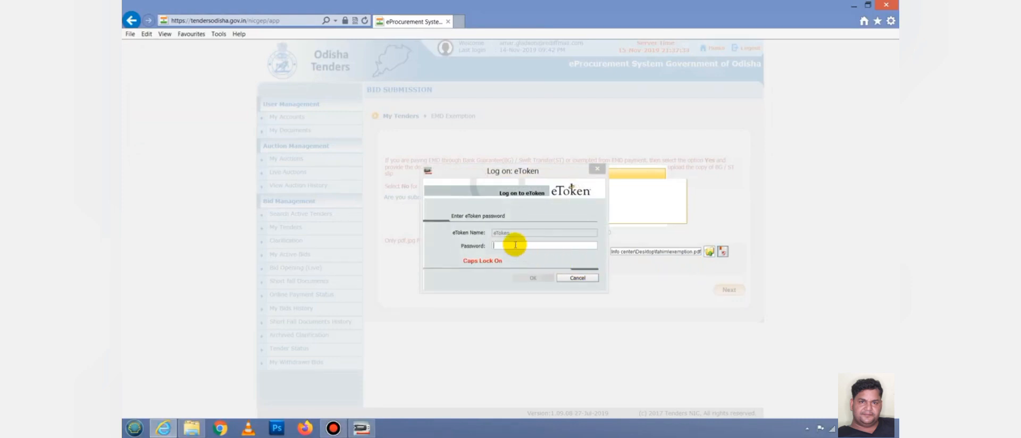
click(515, 245)
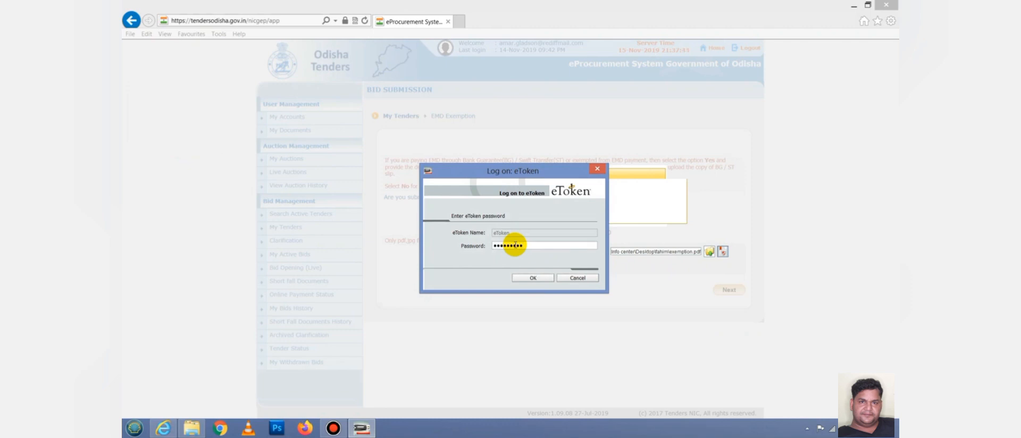
click(532, 278)
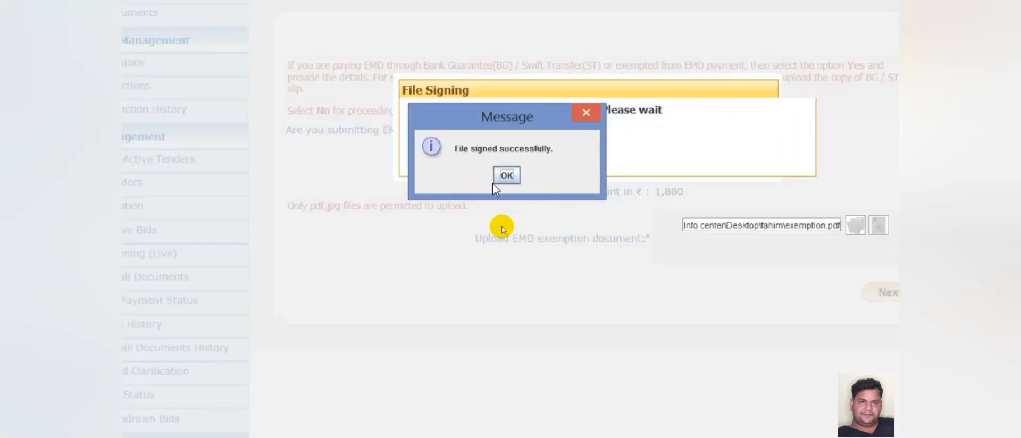
click(506, 175)
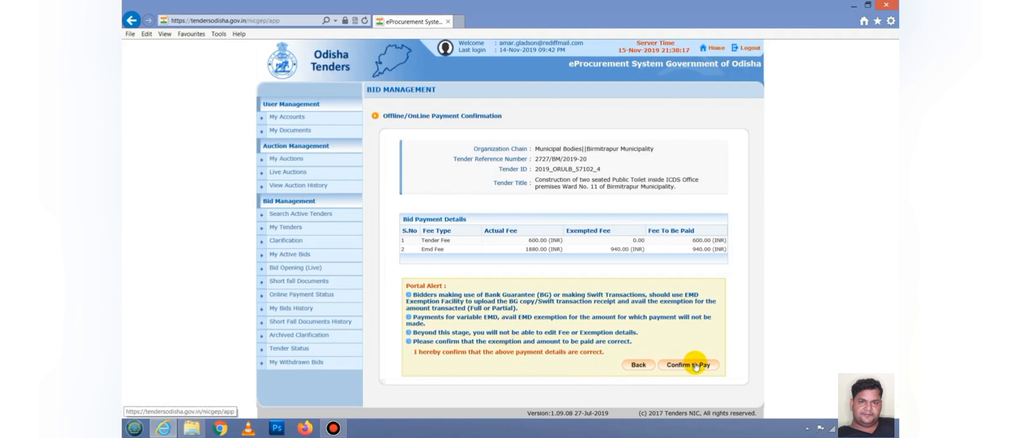
- Confirm payment of the ₹600 tender fee and ₹940 EMD
click(695, 366)
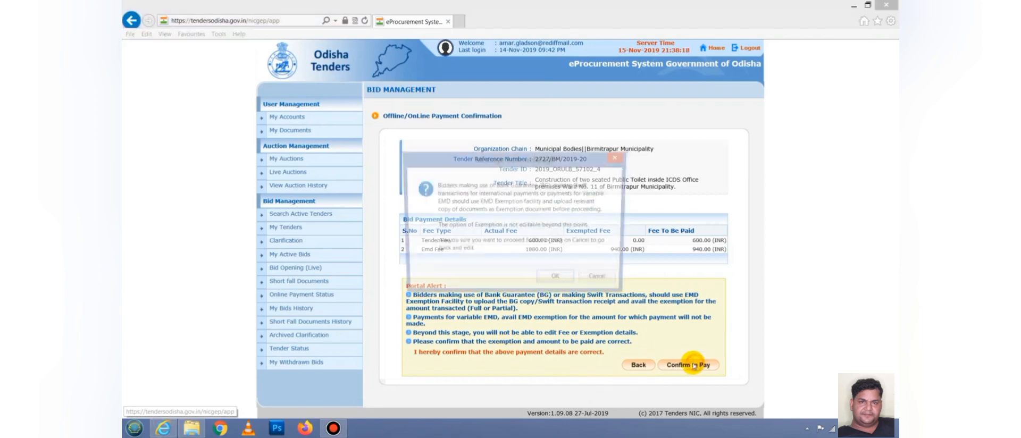
click(560, 278)
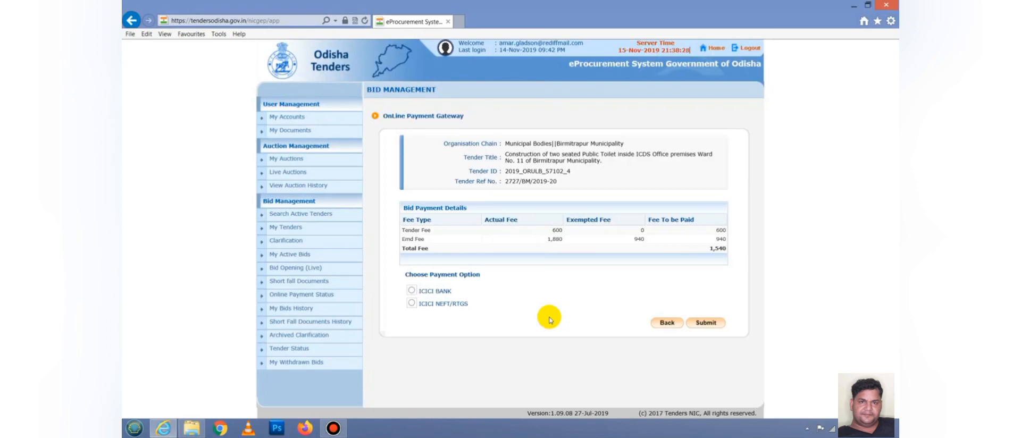
- Select ICICI BANK as the payment option and submit it to proceed to the gateway
click(411, 290)
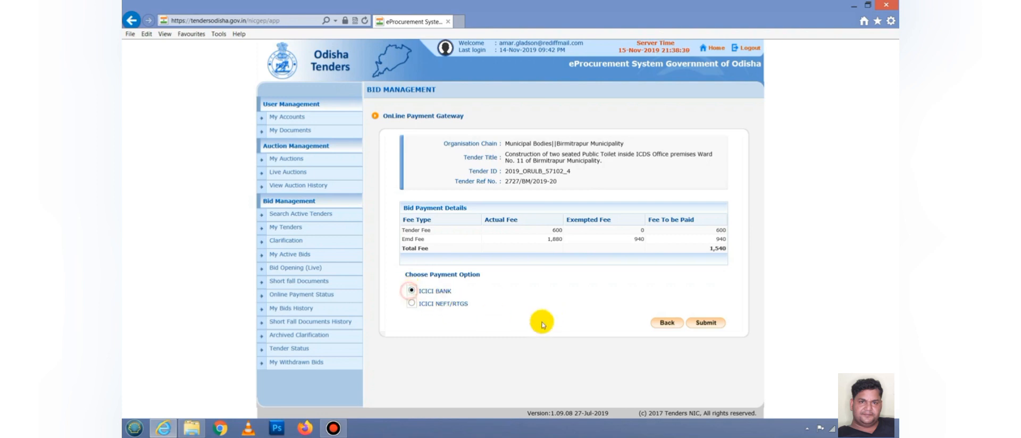
click(706, 323)
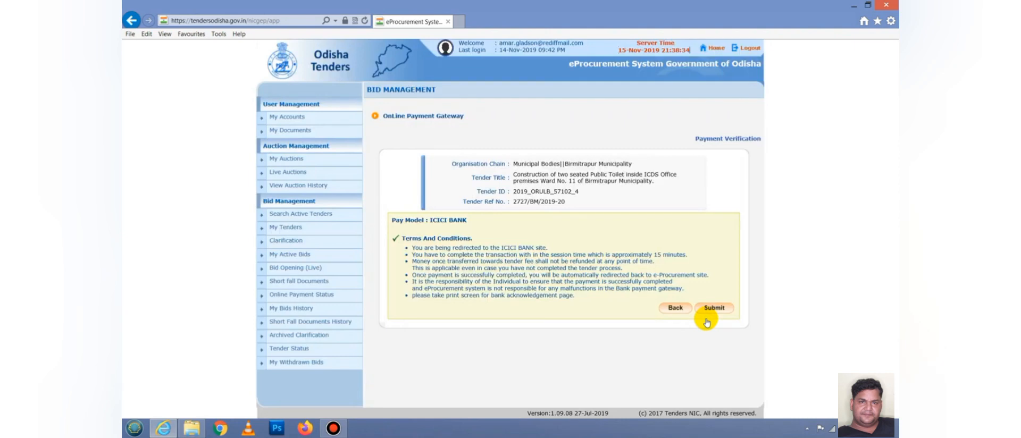
click(708, 310)
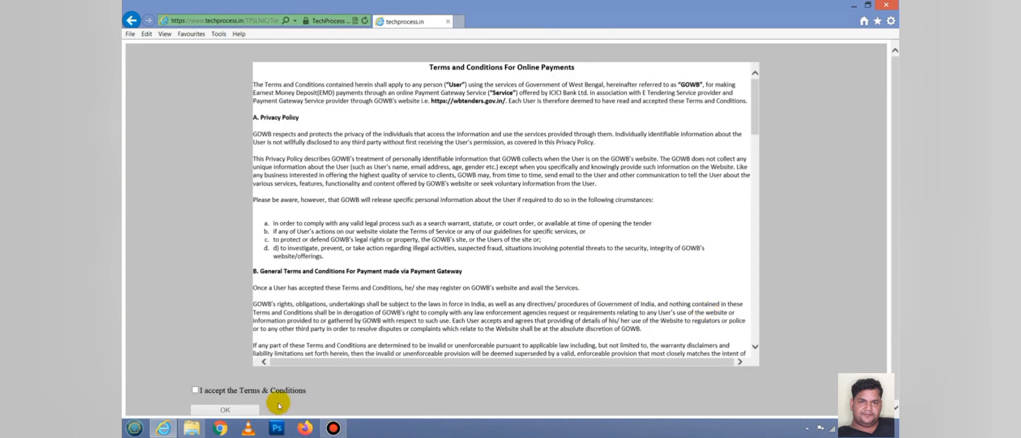
- Accept the gateway terms, select State Bank of India and send the ₹1,540 payment
click(195, 390)
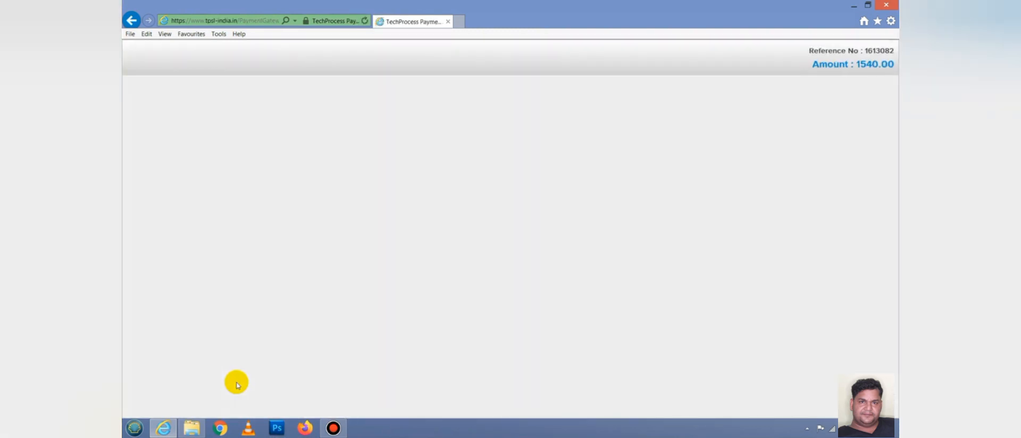
click(537, 158)
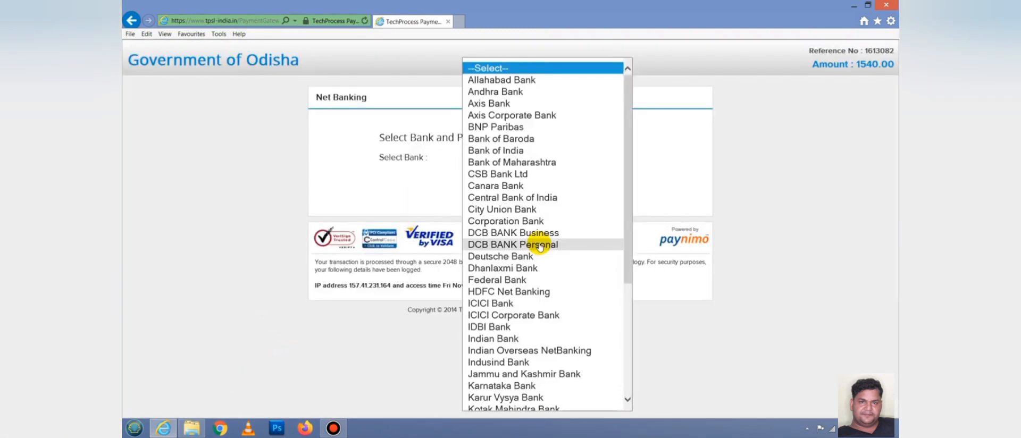
scroll(537, 306, down, 5)
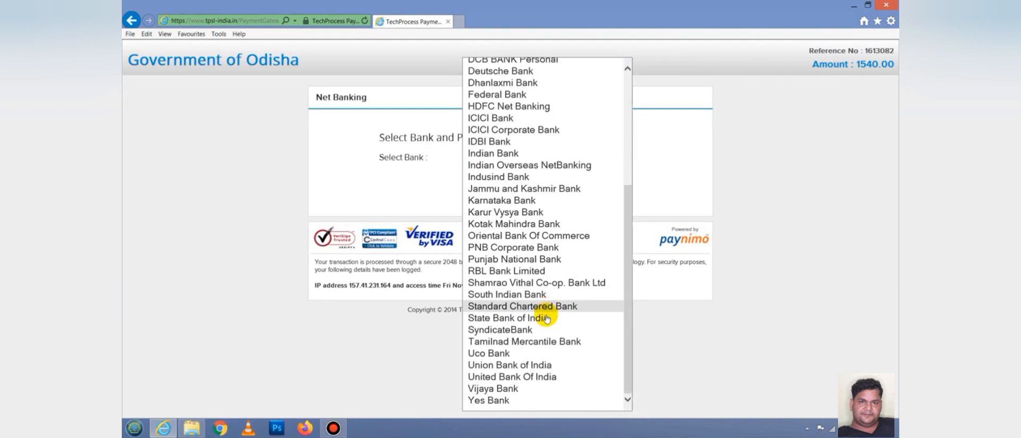
click(533, 318)
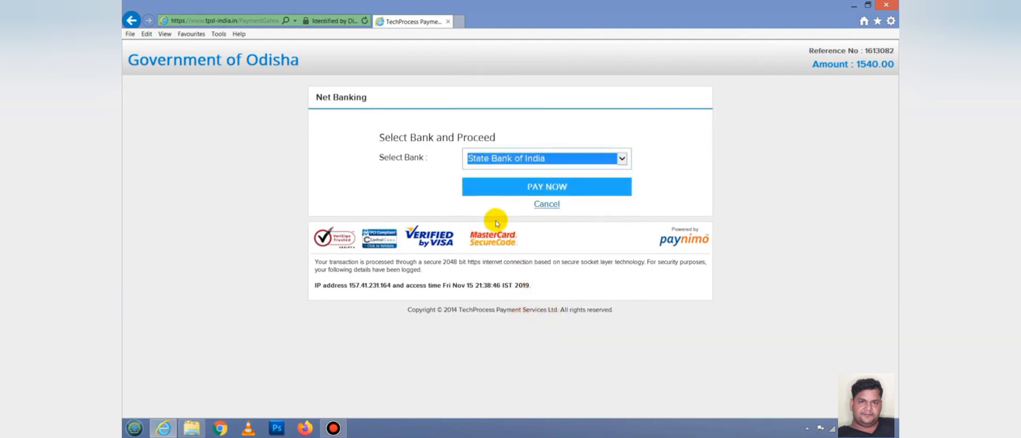
click(513, 189)
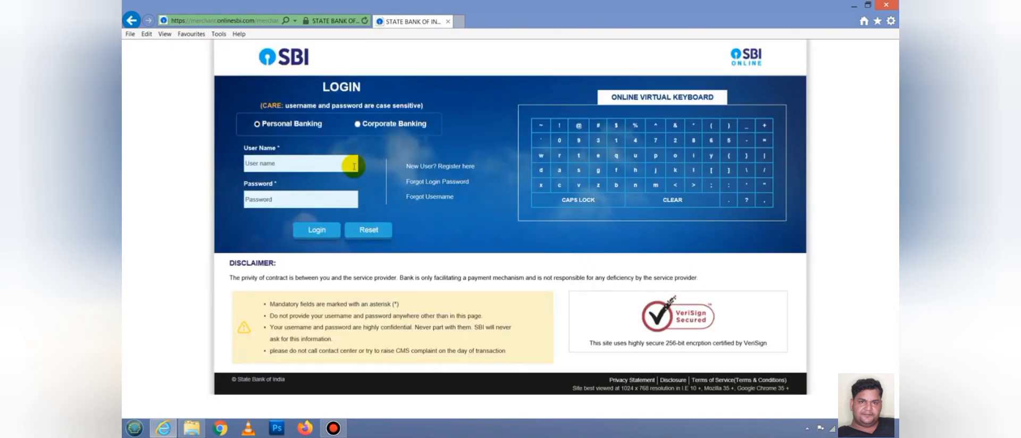
- Log in to SBI personal banking with the account credentials
click(269, 158)
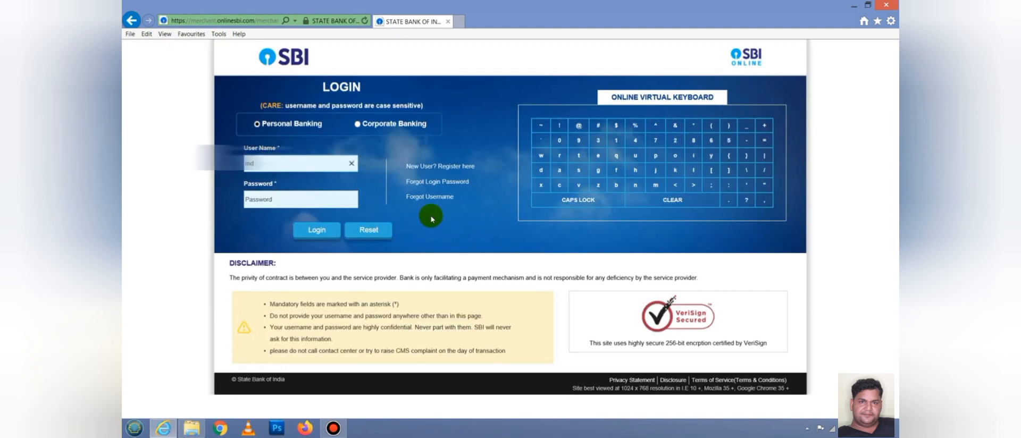
click(283, 162)
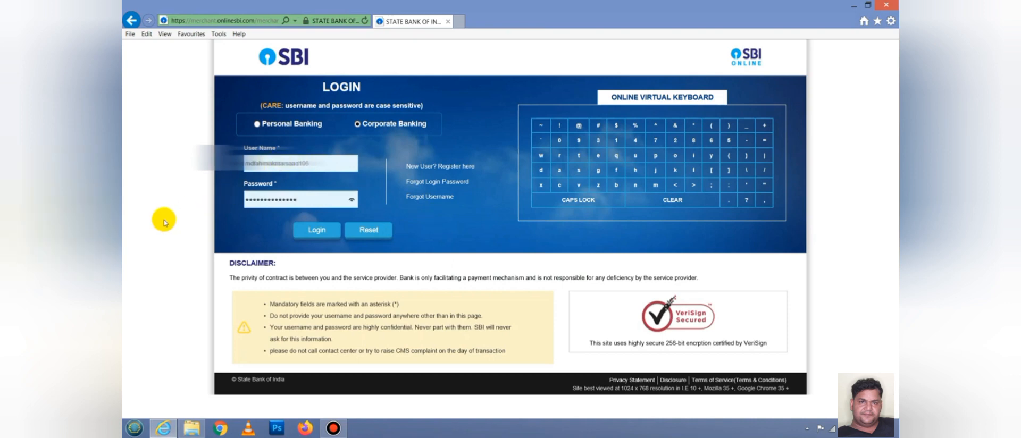
click(317, 229)
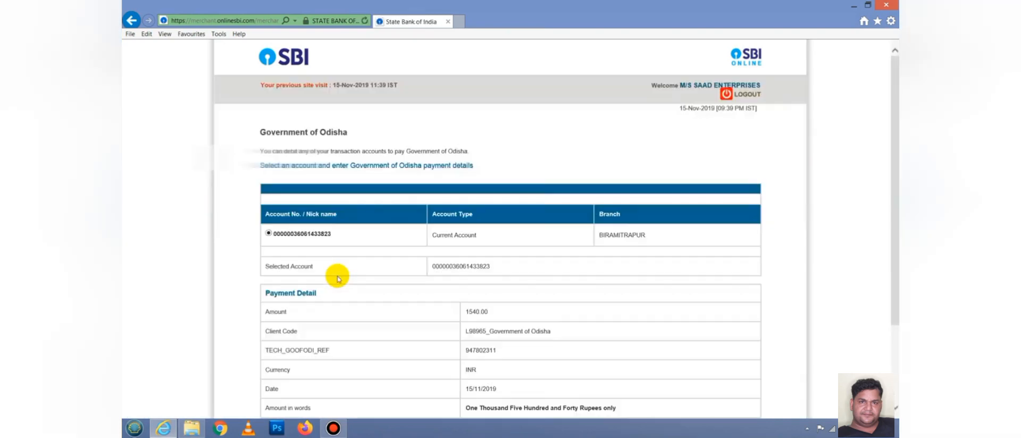
- Confirm the ₹1,540 payment details and authorise with the SMS high security password
scroll(462, 261, down, 3)
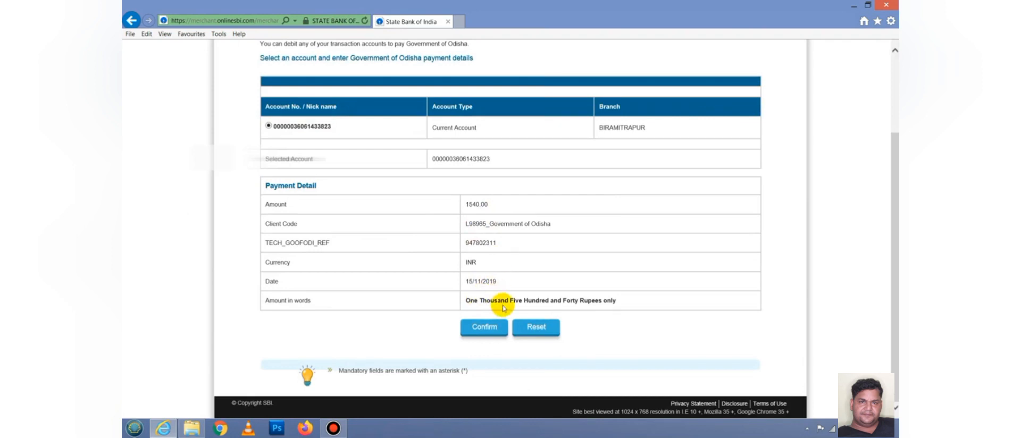
click(484, 326)
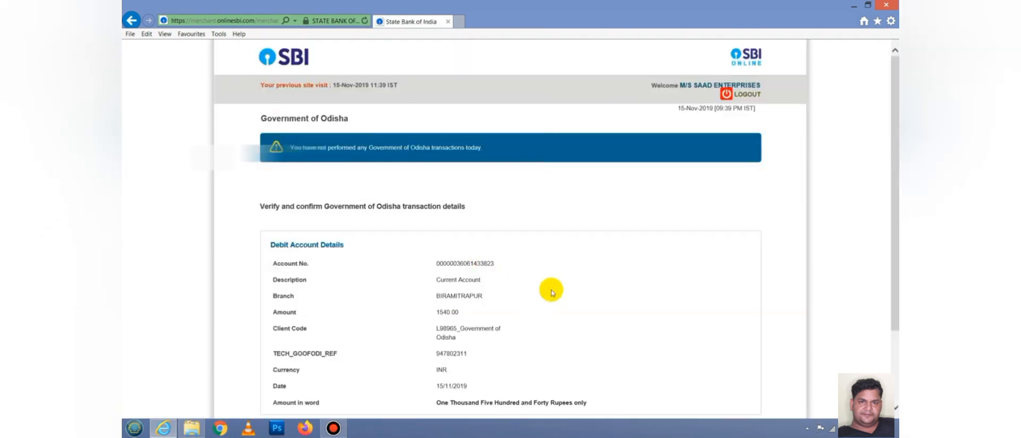
scroll(564, 289, down, 2)
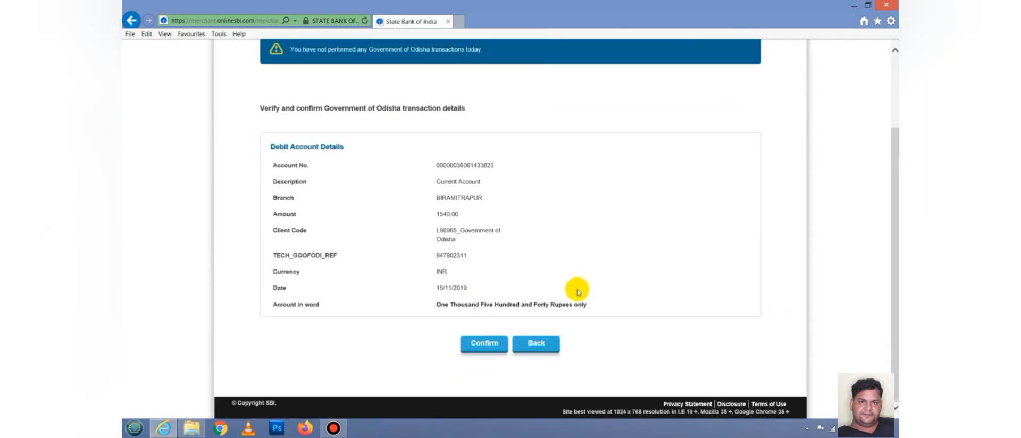
click(485, 344)
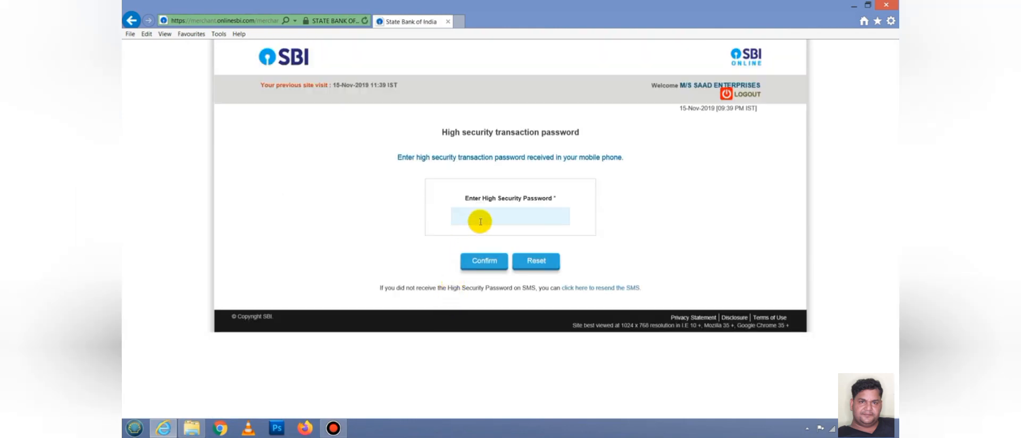
click(479, 216)
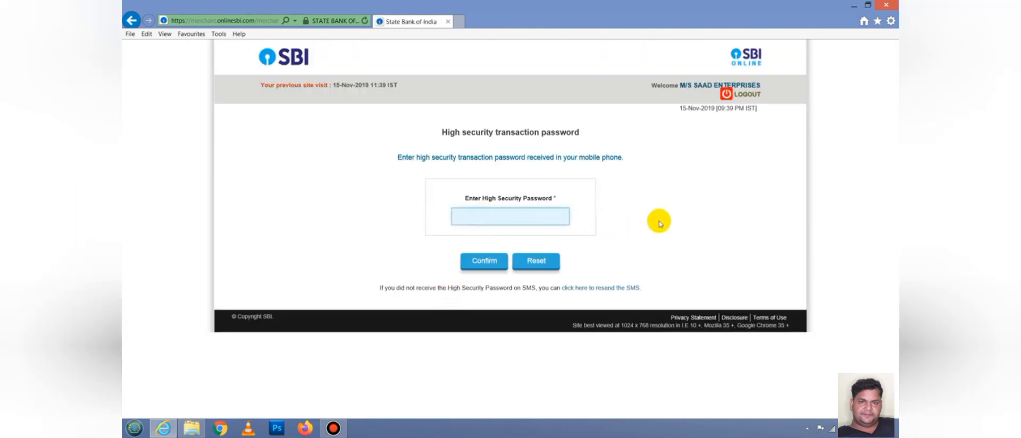
key(ctrl+v)
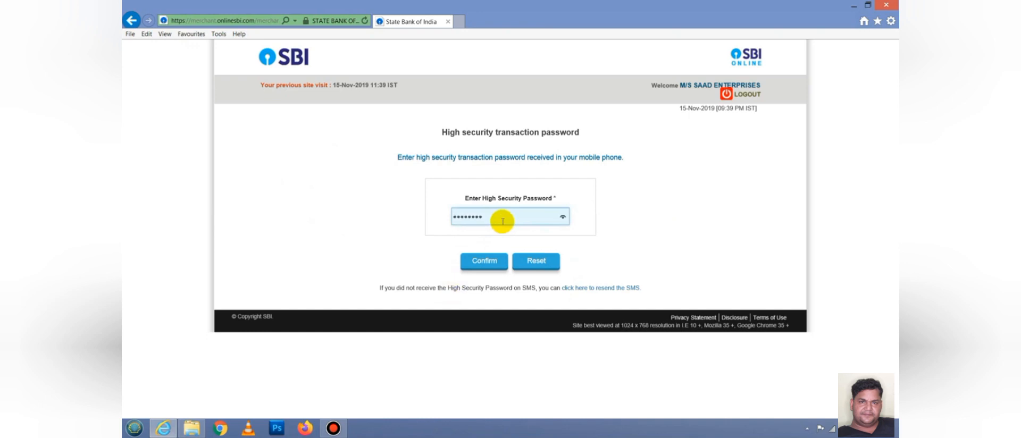
click(482, 270)
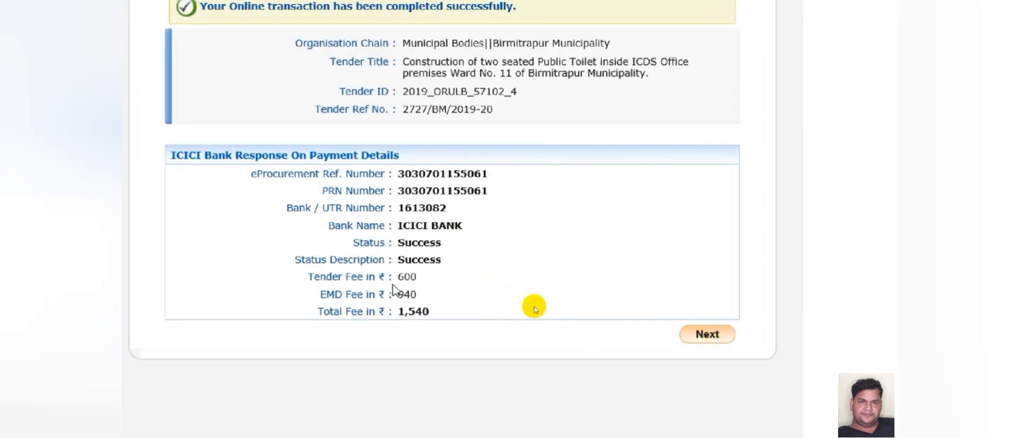
- Check the ₹600 and ₹940 amounts and print page 1 of the payment response
drag(402, 276, 417, 277)
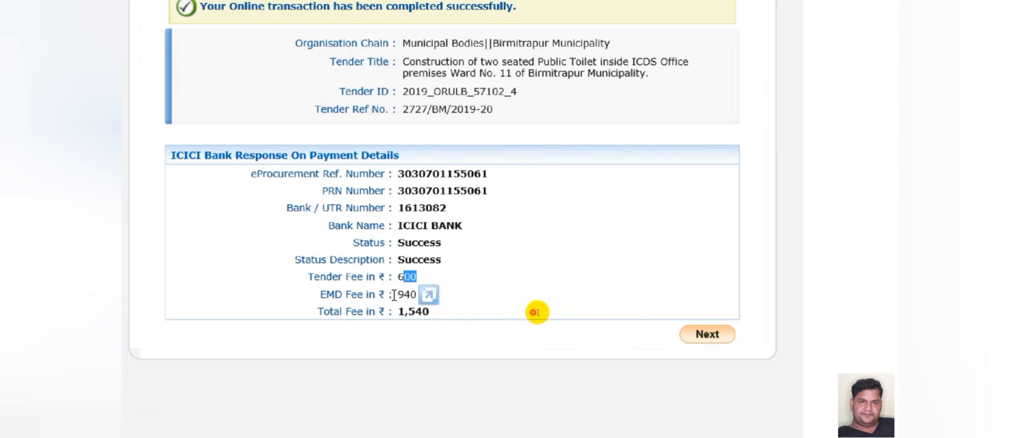
double_click(407, 294)
click(469, 299)
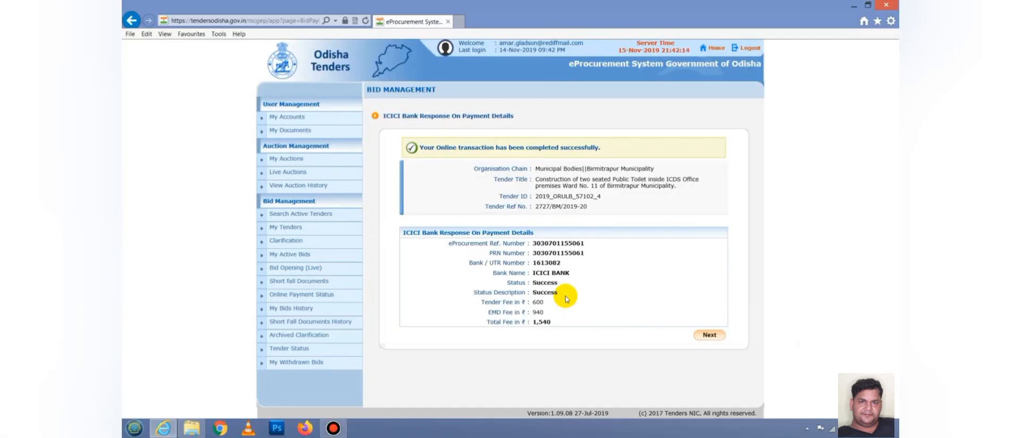
key(ctrl+p)
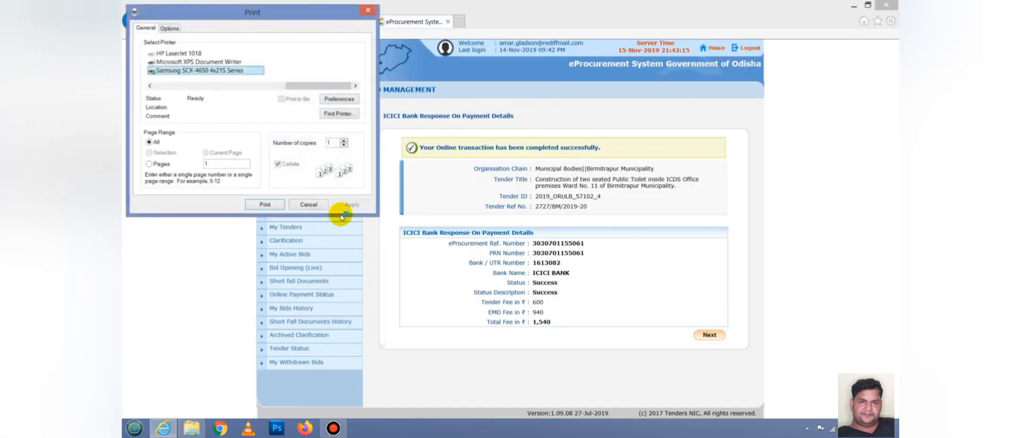
click(154, 163)
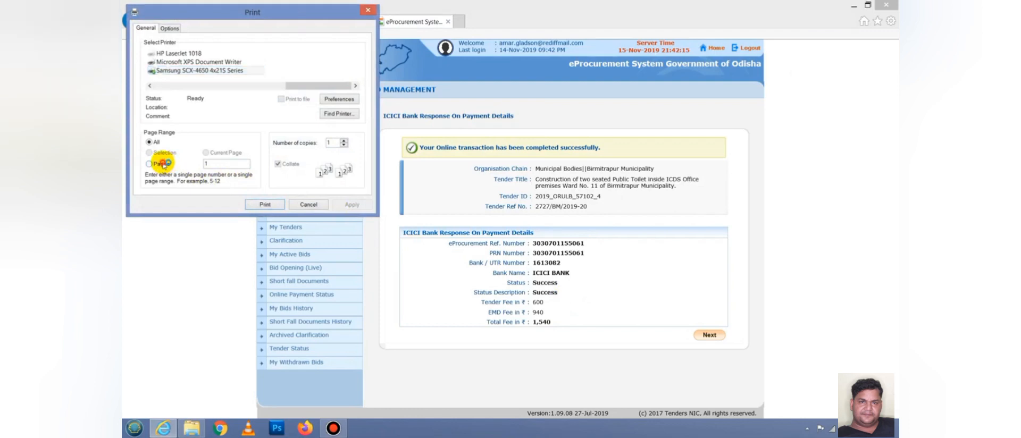
click(267, 205)
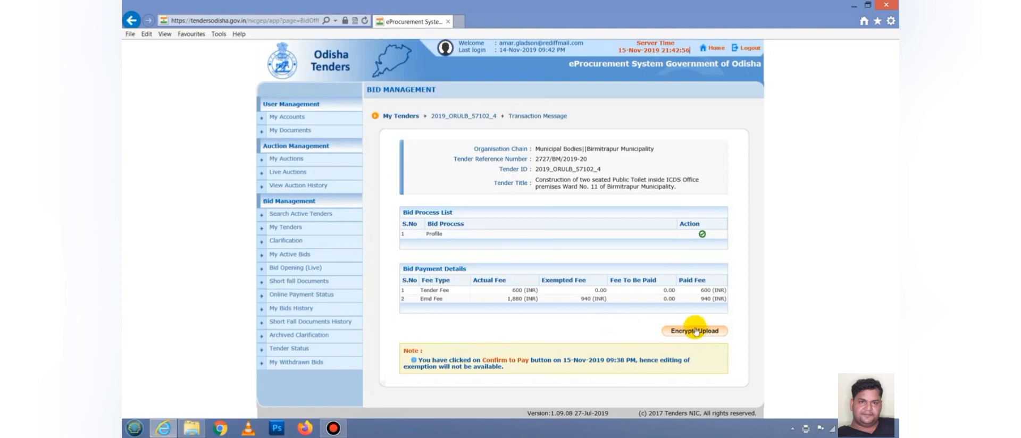
- Start Encrypt&Upload and open the upload for the Fee/PreQual/Technical/Finance cover
click(694, 332)
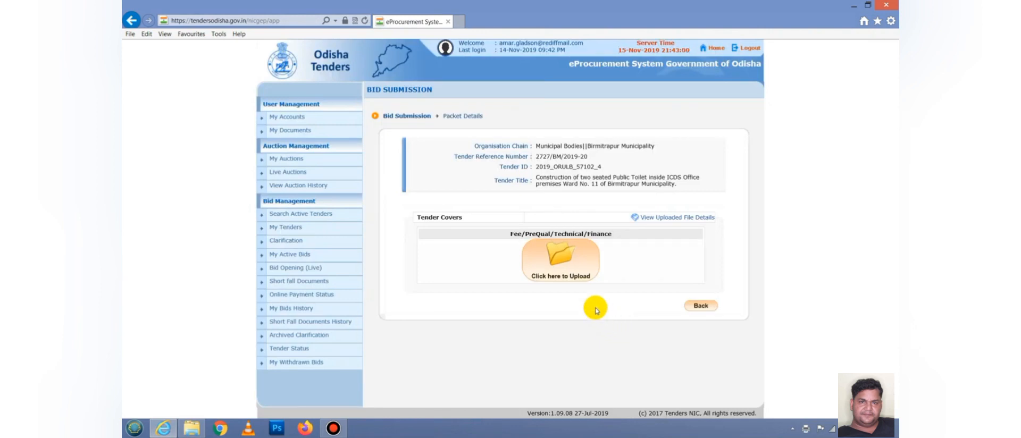
click(561, 272)
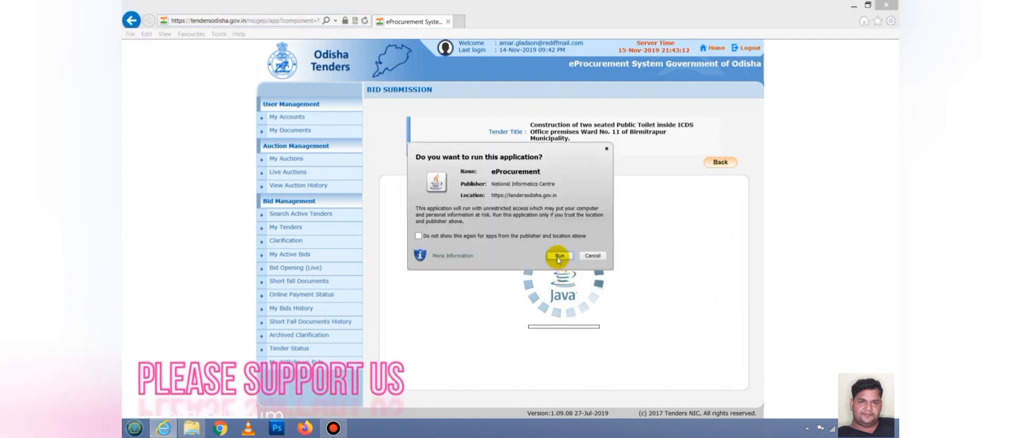
- Attach papercostemdgstpanlisenceaffidavit.pdf from Desktop\fahim\4 to the pdf row
click(562, 257)
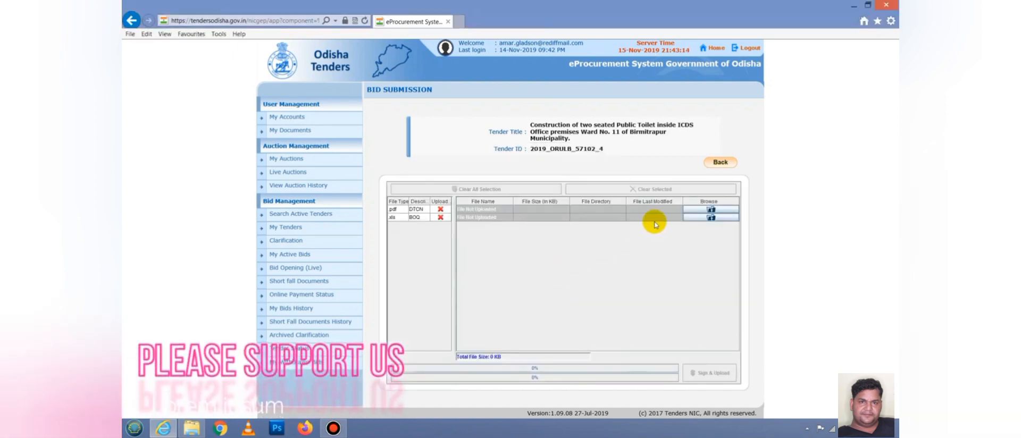
click(698, 212)
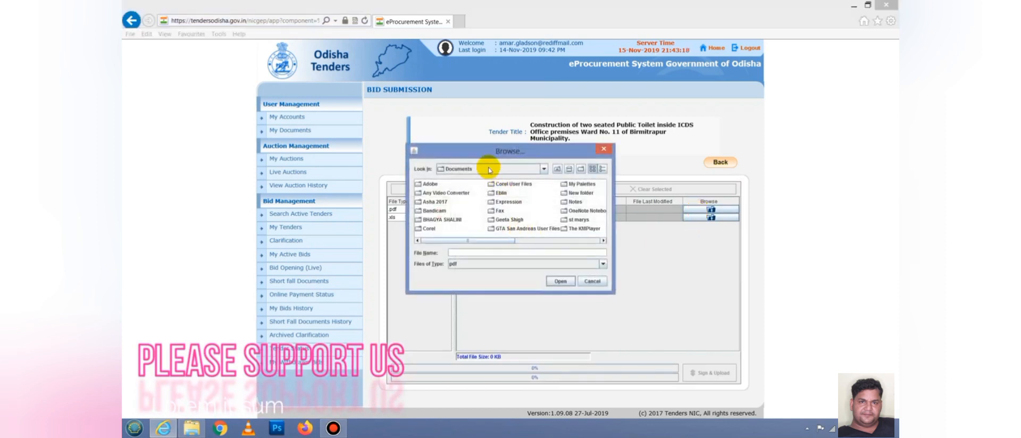
click(488, 168)
scroll(476, 214, up, 3)
click(455, 200)
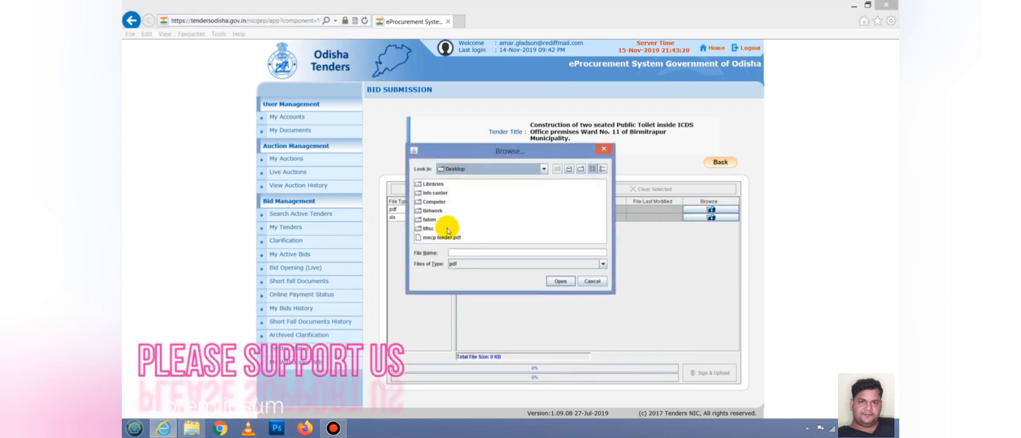
double_click(428, 220)
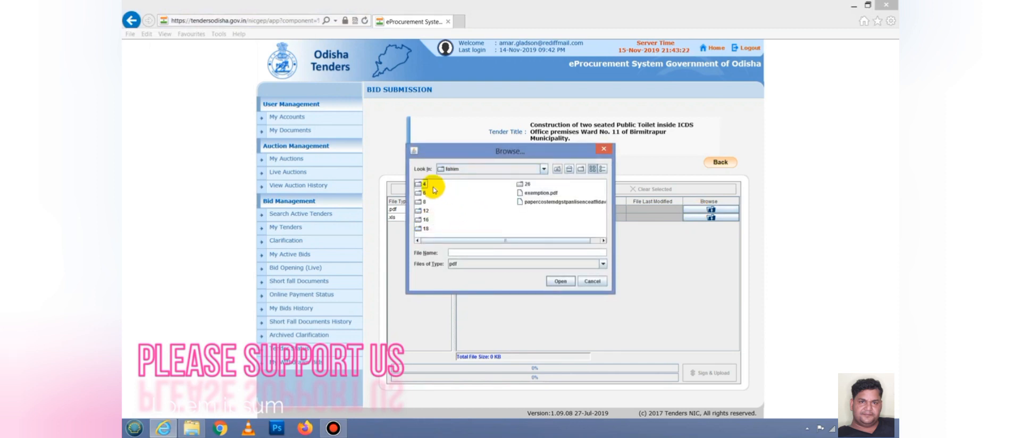
double_click(425, 186)
click(448, 183)
click(561, 281)
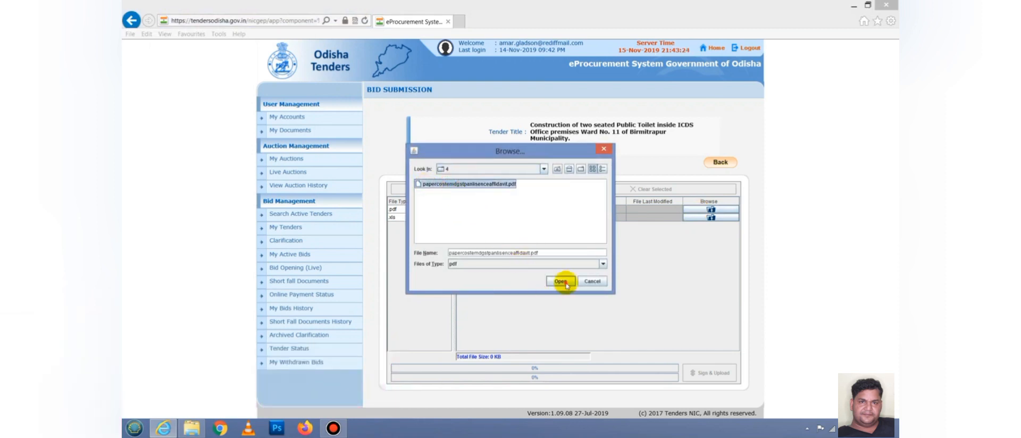
- Attach BOQ_303070.xls from Desktop\fahim\4 to the xls row
click(705, 218)
click(513, 168)
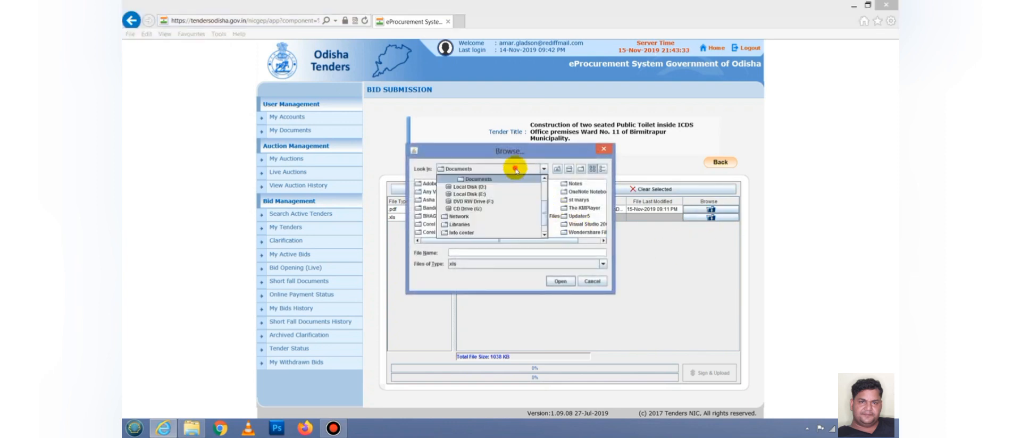
click(473, 187)
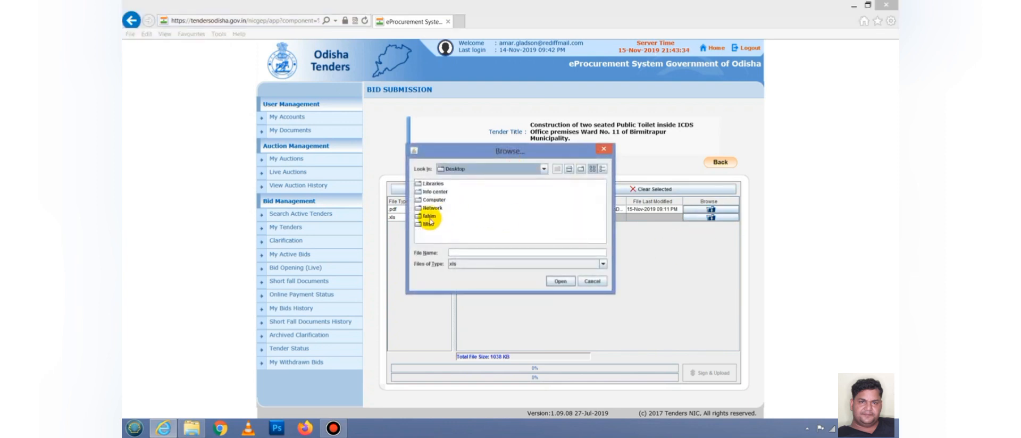
double_click(424, 221)
double_click(432, 186)
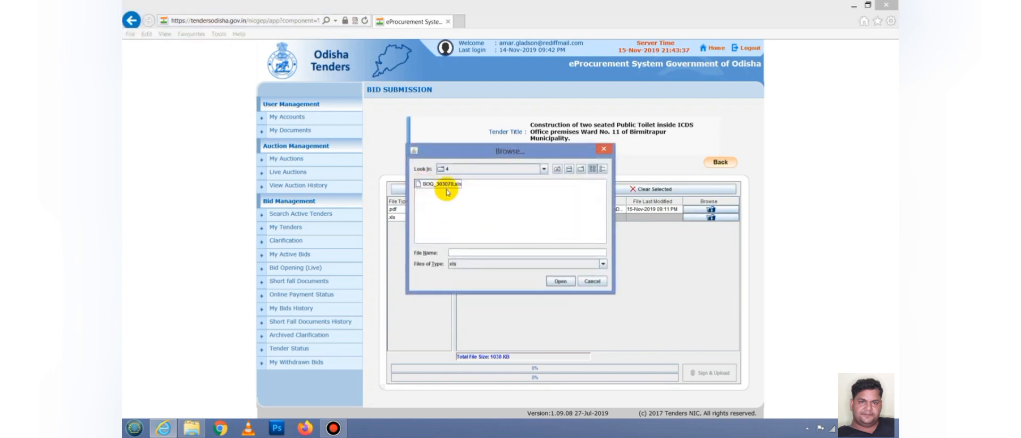
click(441, 184)
click(567, 282)
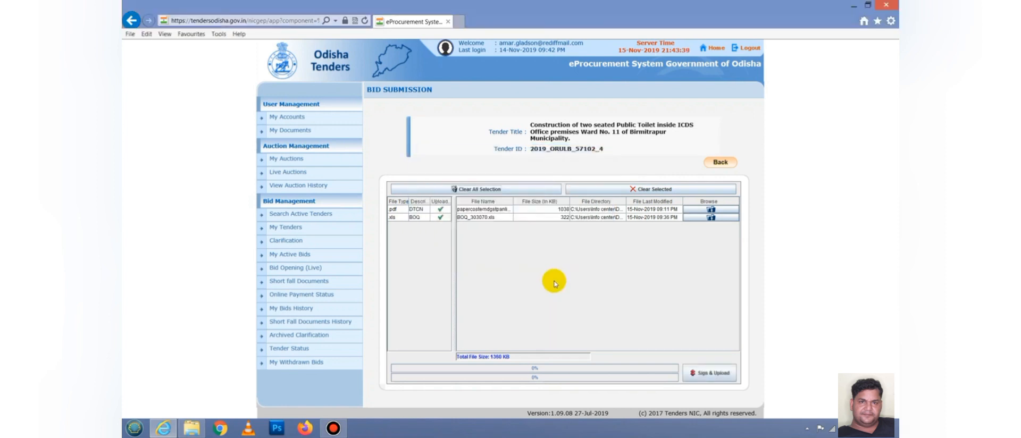
- Sign and upload the PDF and BOQ files using the eToken password
click(715, 377)
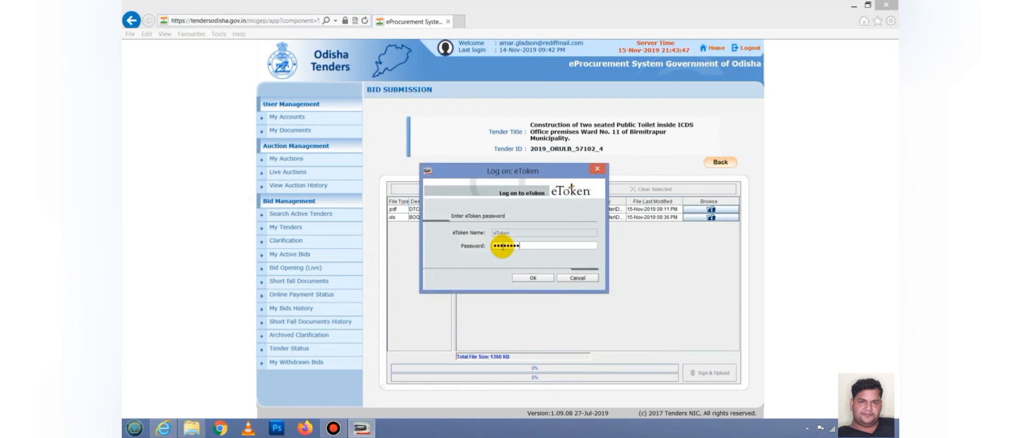
click(532, 277)
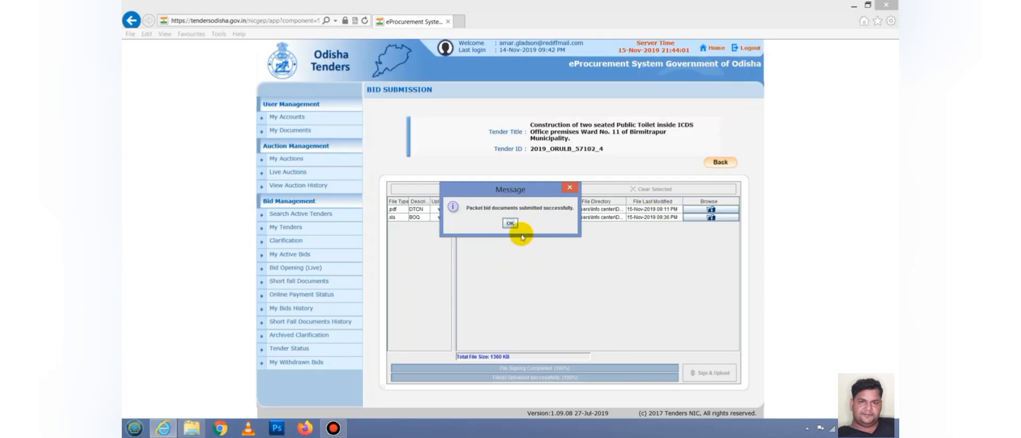
click(510, 224)
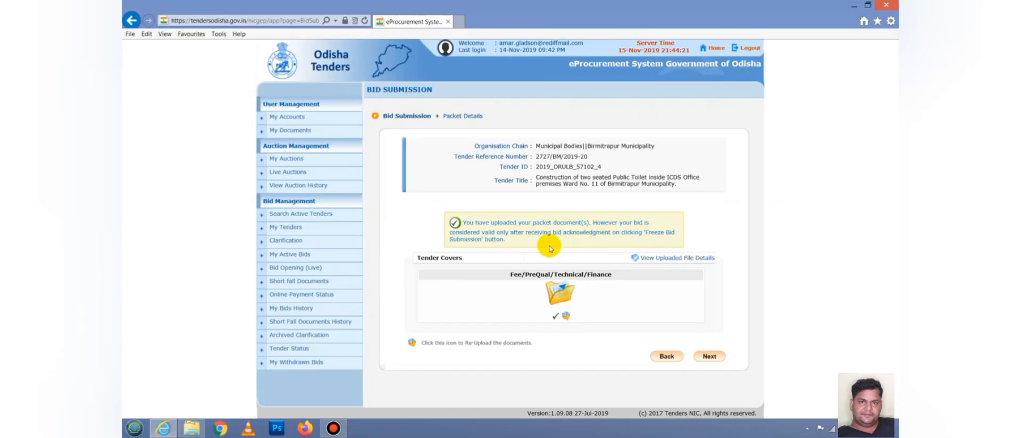
- Review the Bid Preparation Confirmation and freeze the bid for tender 2019_ORULB_57102_4
click(711, 358)
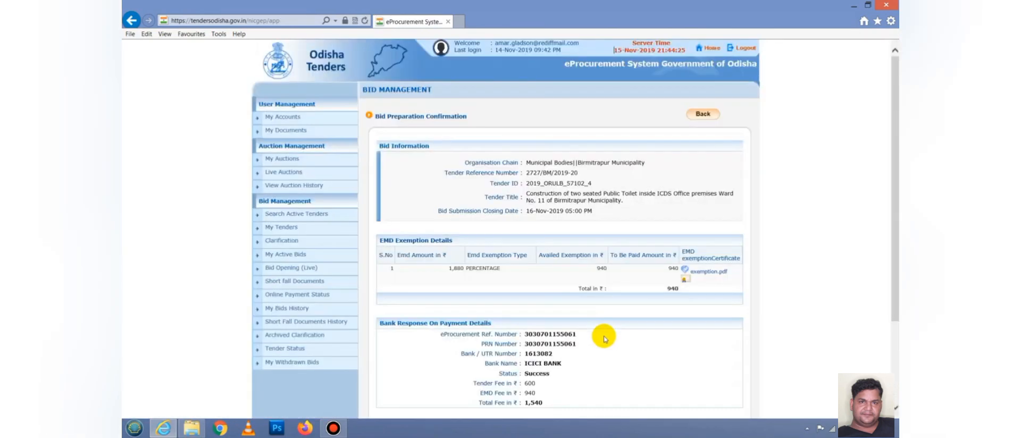
scroll(627, 335, down, 3)
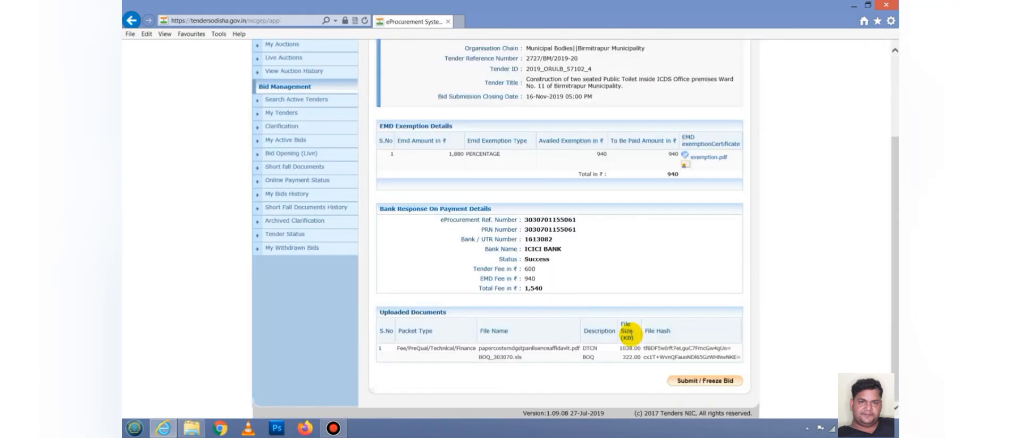
scroll(627, 250, up, 3)
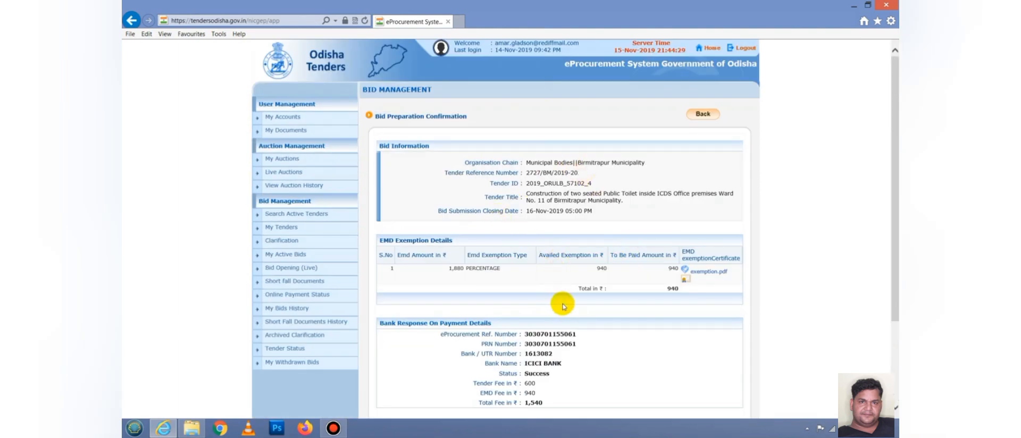
scroll(564, 306, down, 2)
scroll(664, 249, down, 1)
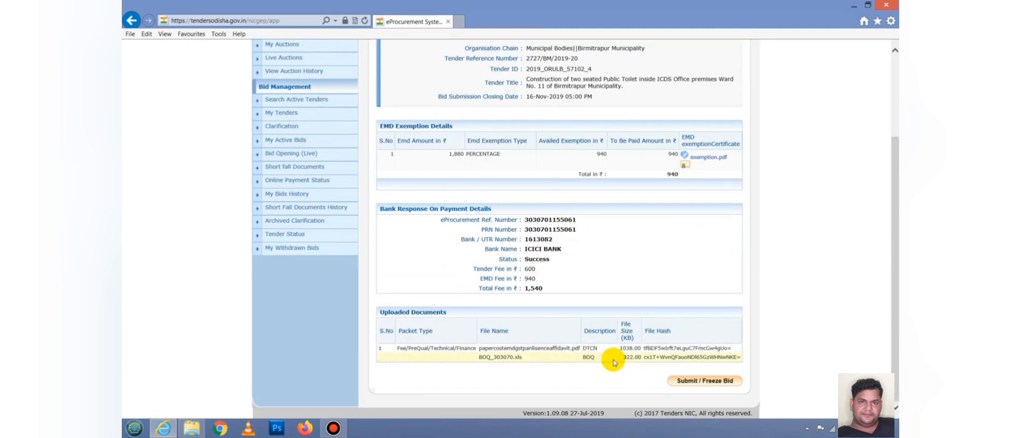
click(702, 383)
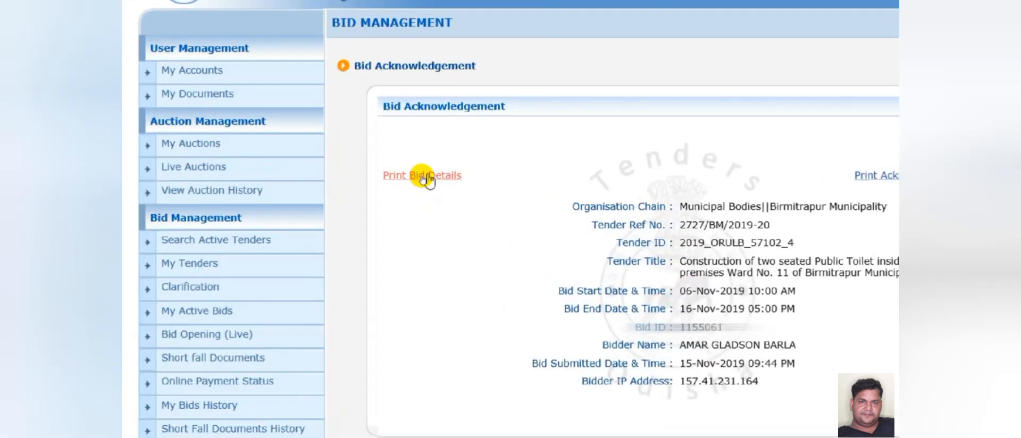
- Print only page 1 of the Bid Submission Confirmation details for tender 2019_ORULB_57102_4
click(427, 177)
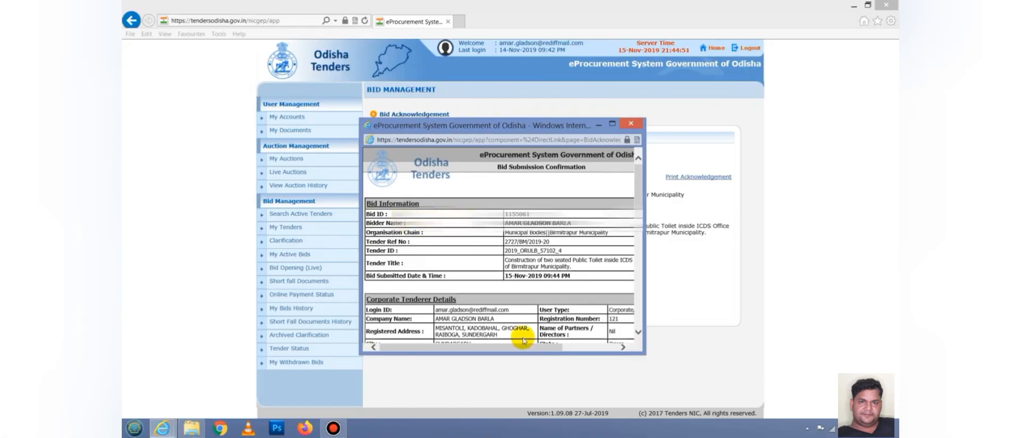
drag(520, 348, 577, 348)
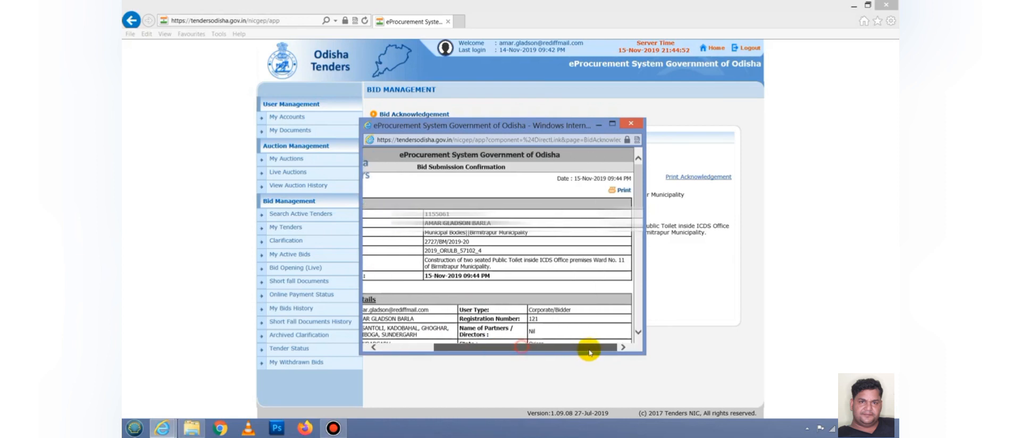
click(622, 192)
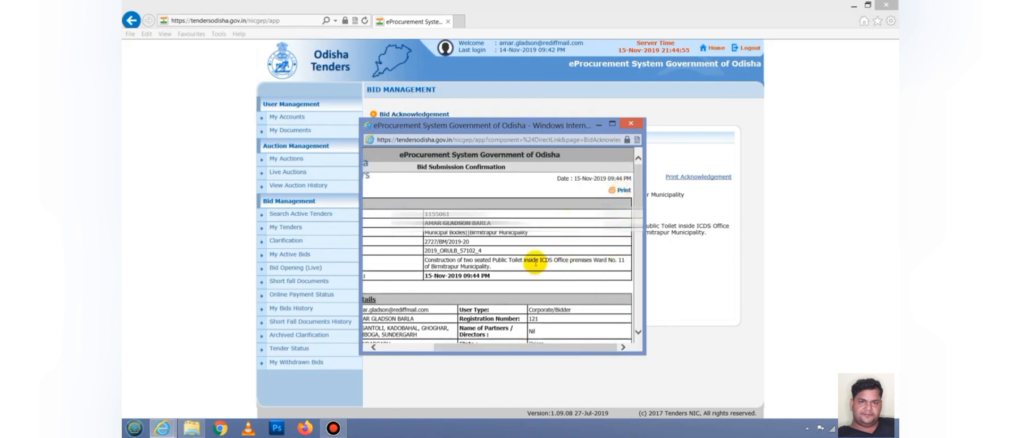
click(391, 285)
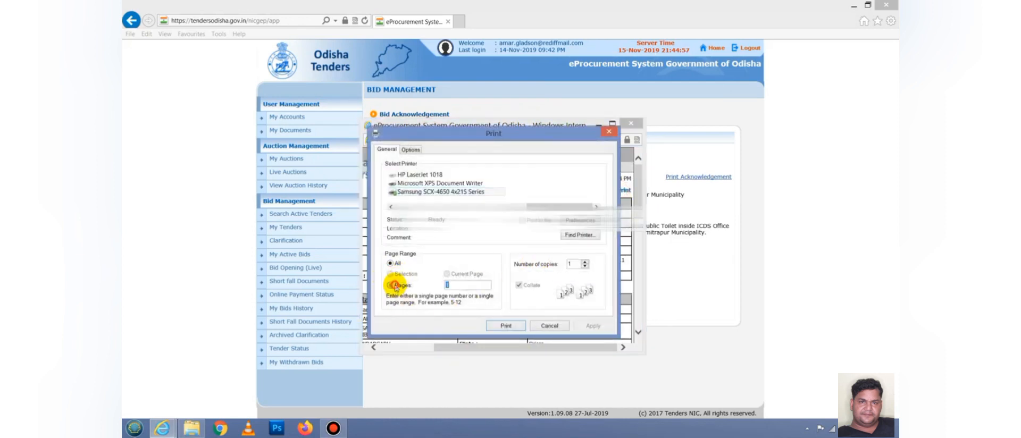
click(505, 326)
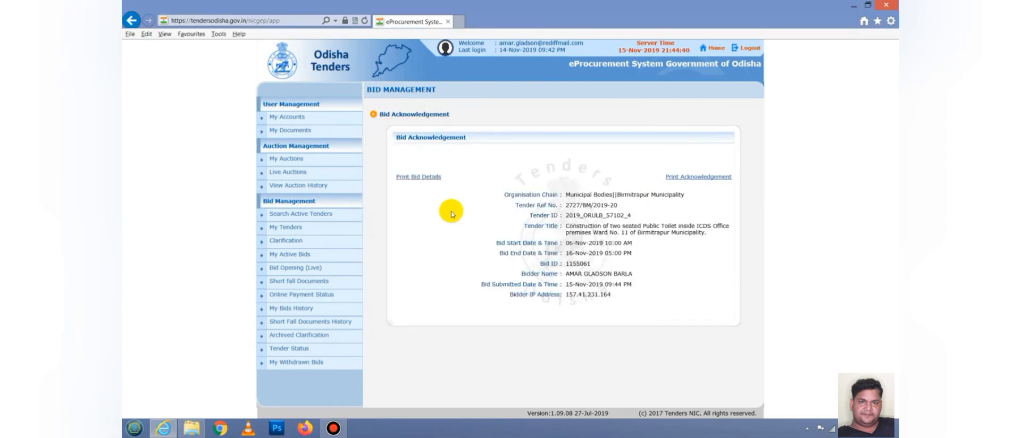